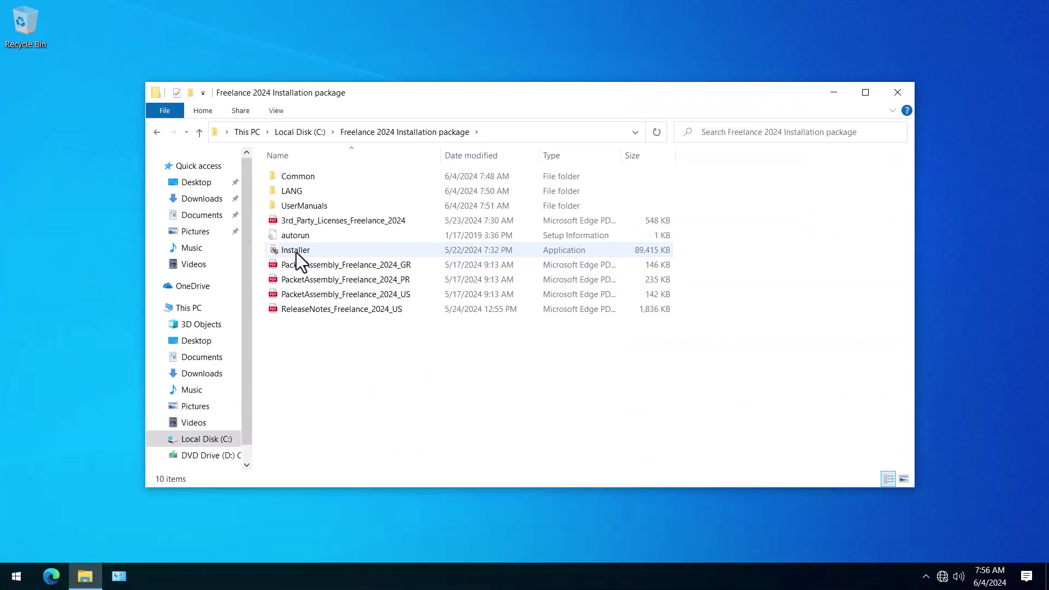
Step: Run the Freelance 2024 installer in English, accept the license terms and keep Demo setup
{"action": "left_click", "coordinate": [296, 253]}
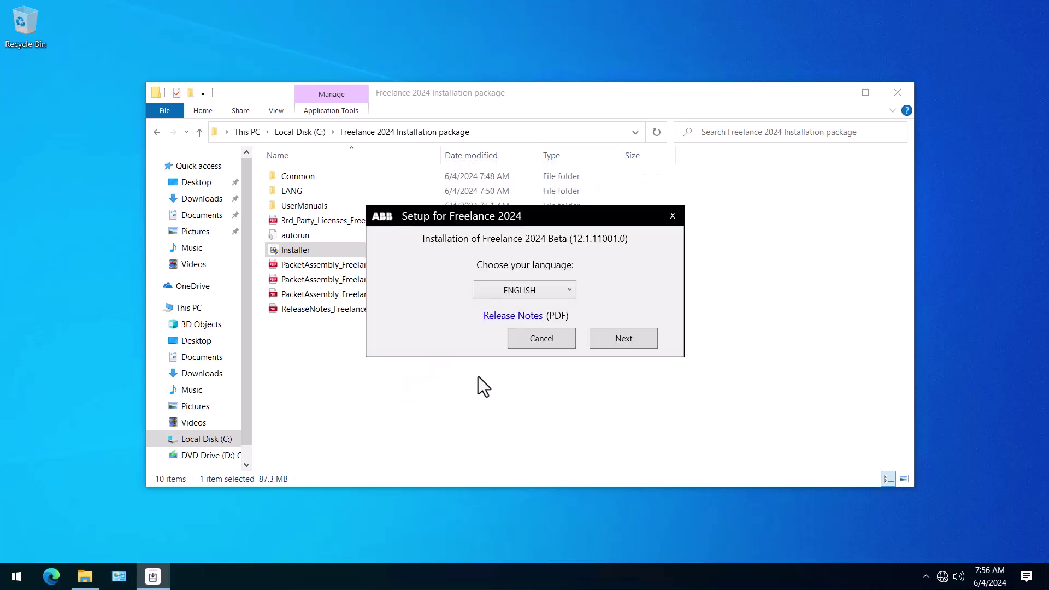
{"action": "left_click", "coordinate": [615, 339]}
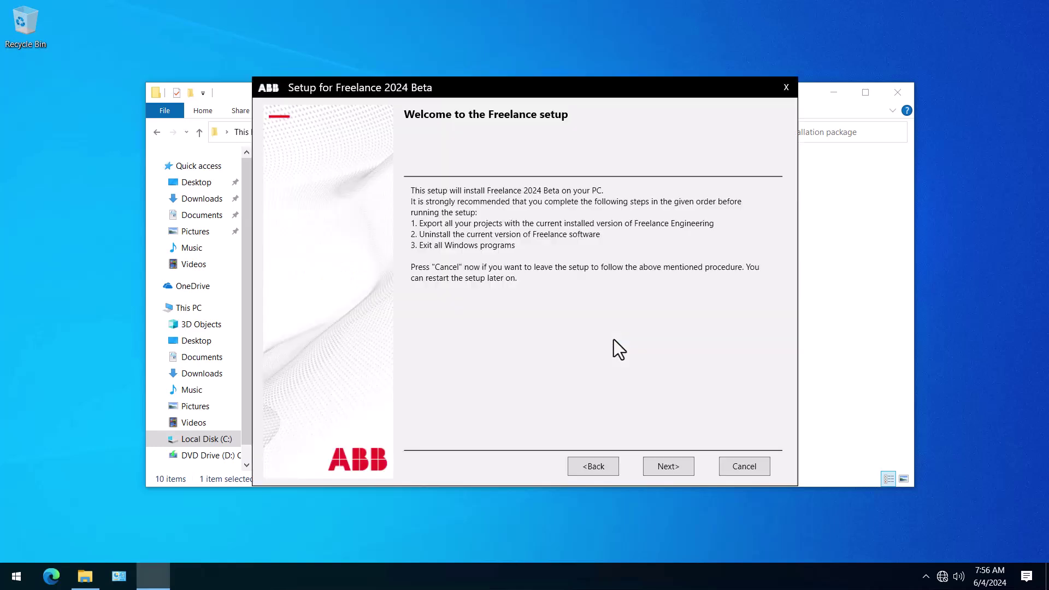
{"action": "left_click", "coordinate": [667, 466]}
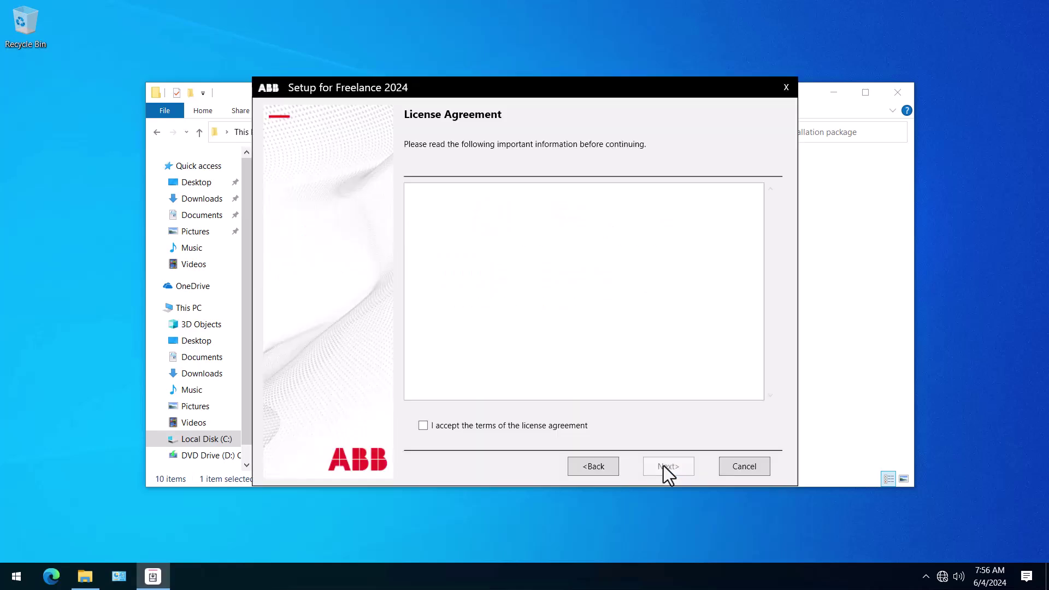
{"action": "left_click", "coordinate": [423, 427]}
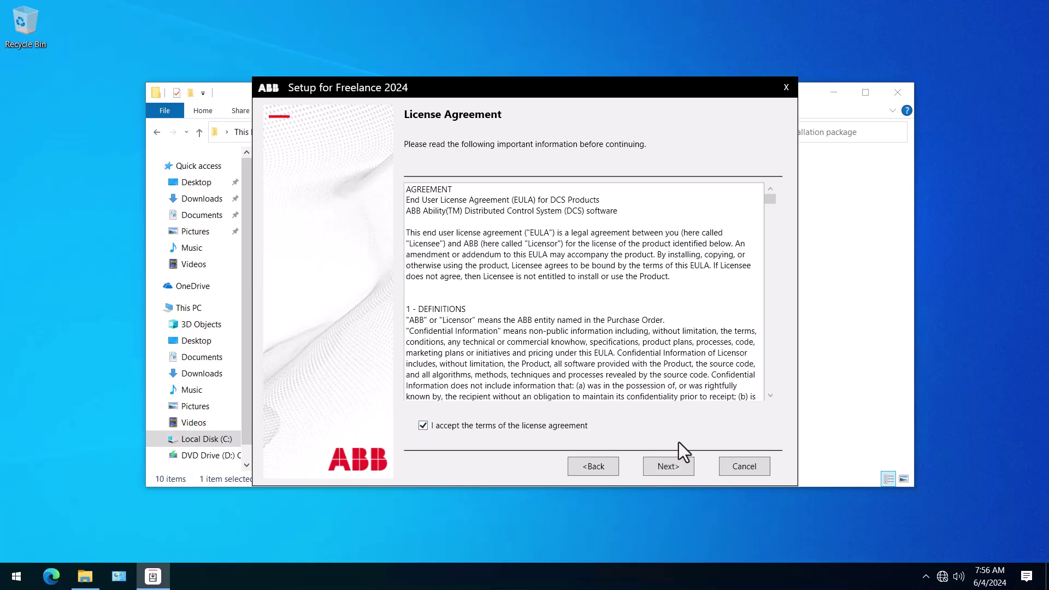
{"action": "left_click", "coordinate": [673, 469]}
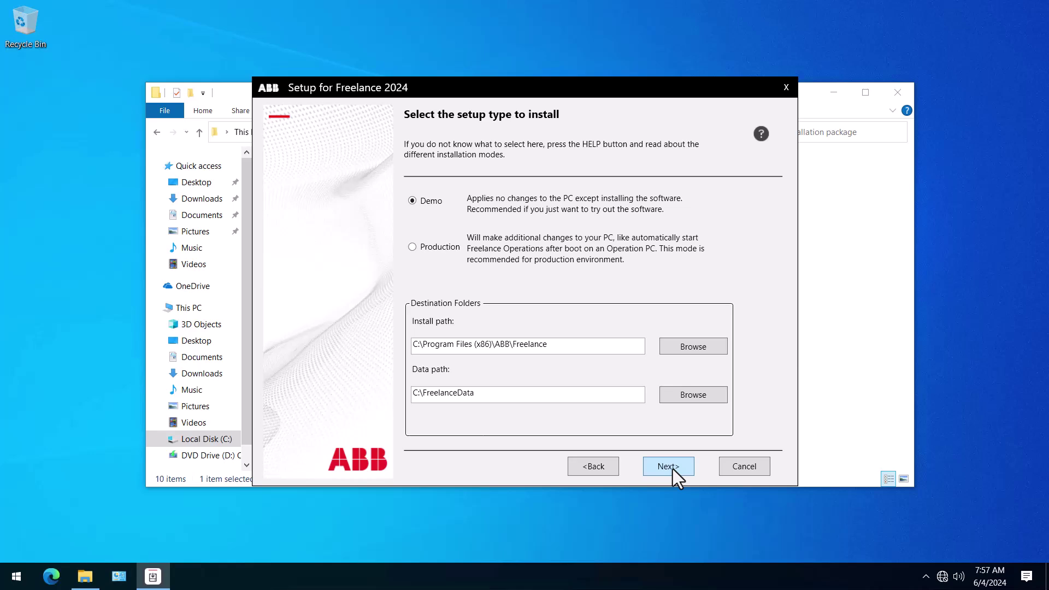
{"action": "left_click", "coordinate": [669, 466]}
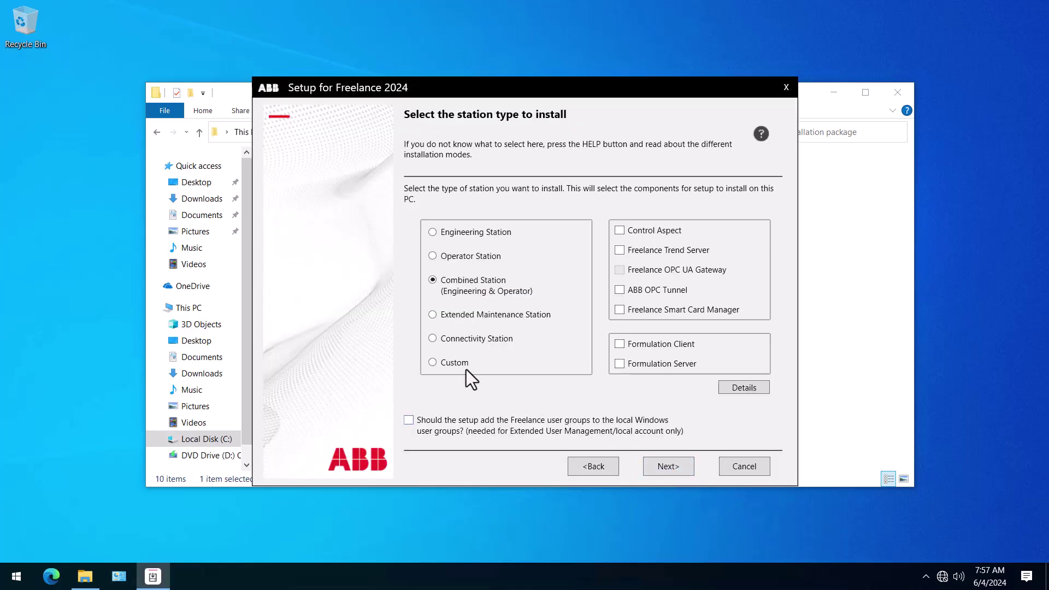
Step: Choose the Custom station type, keep Profinet among the features, and start installing
{"action": "left_click", "coordinate": [435, 363]}
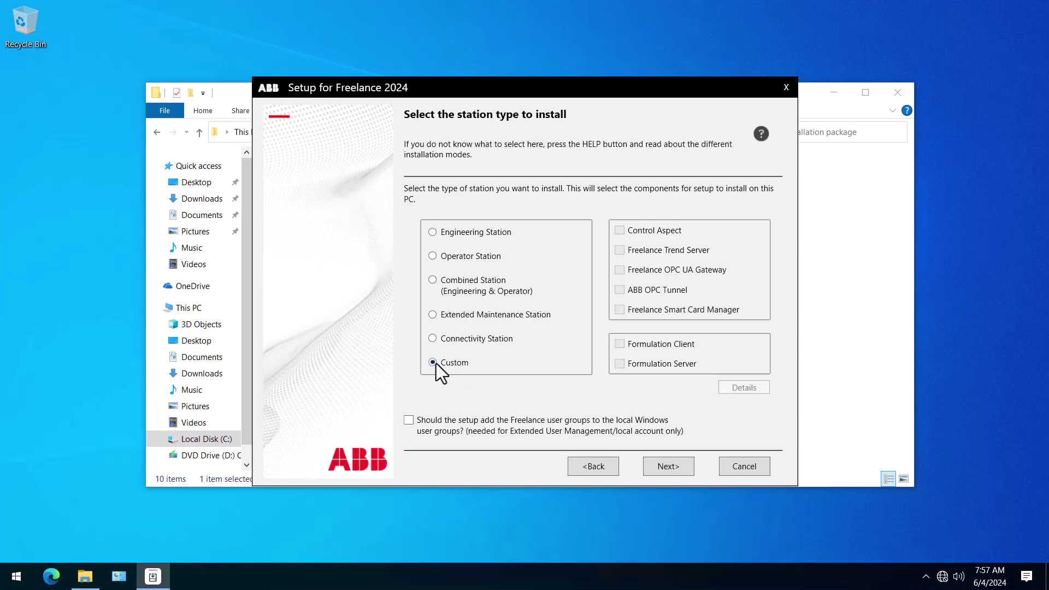
{"action": "left_click", "coordinate": [667, 466]}
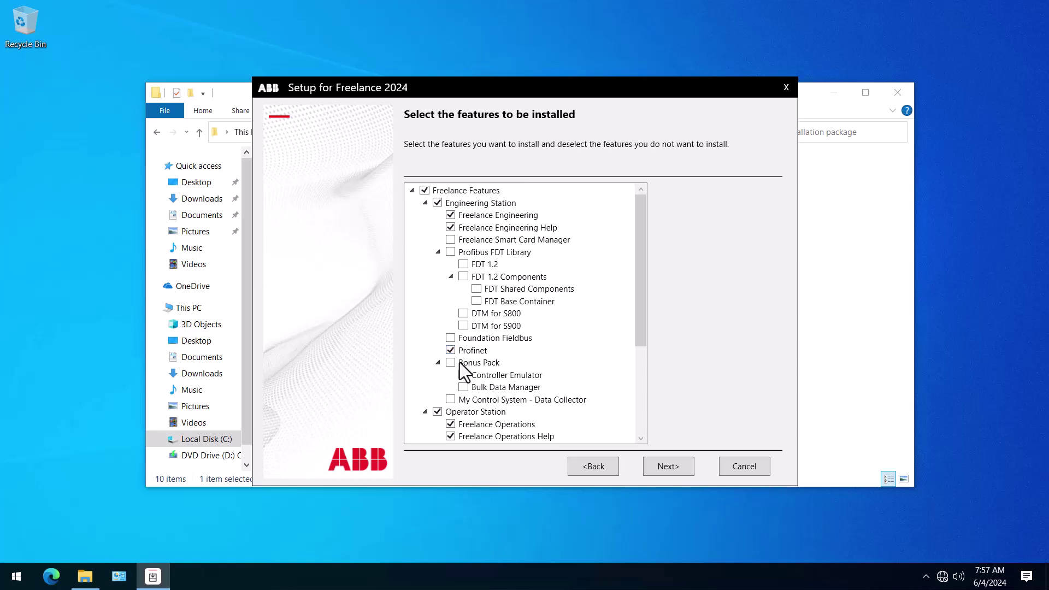
{"action": "left_click", "coordinate": [664, 463]}
{"action": "left_click", "coordinate": [664, 464]}
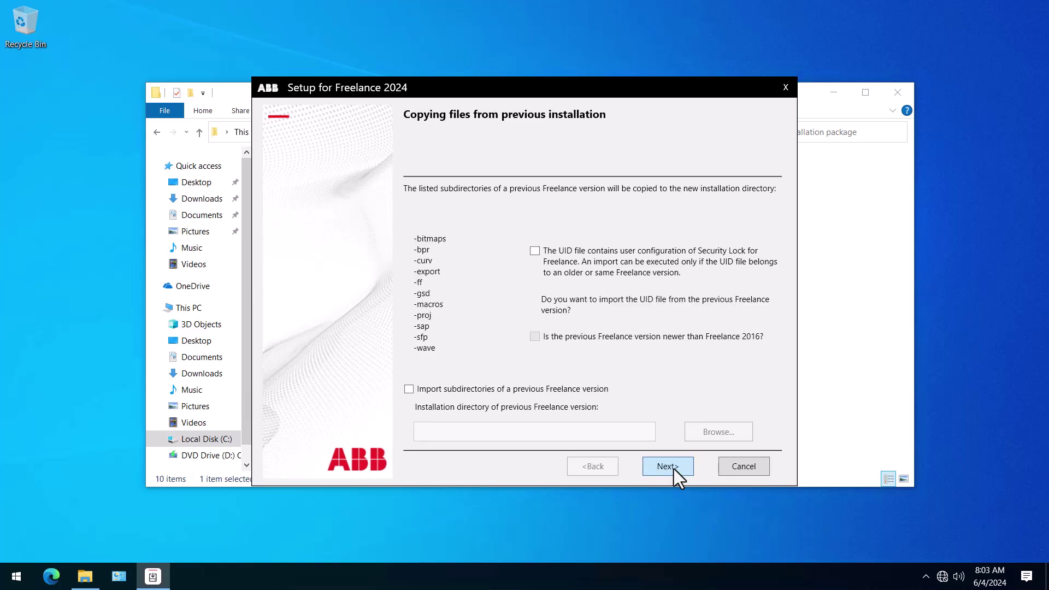
Step: Skip importing previous files, accept the default Demo settings, and finish setup with restart
{"action": "left_click", "coordinate": [674, 469]}
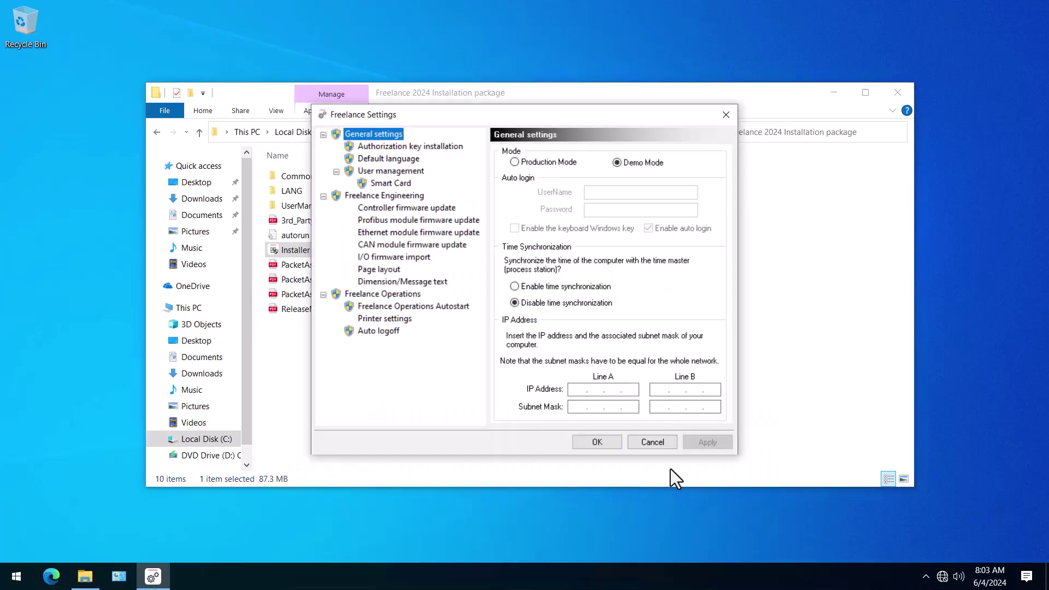
{"action": "left_click", "coordinate": [592, 444]}
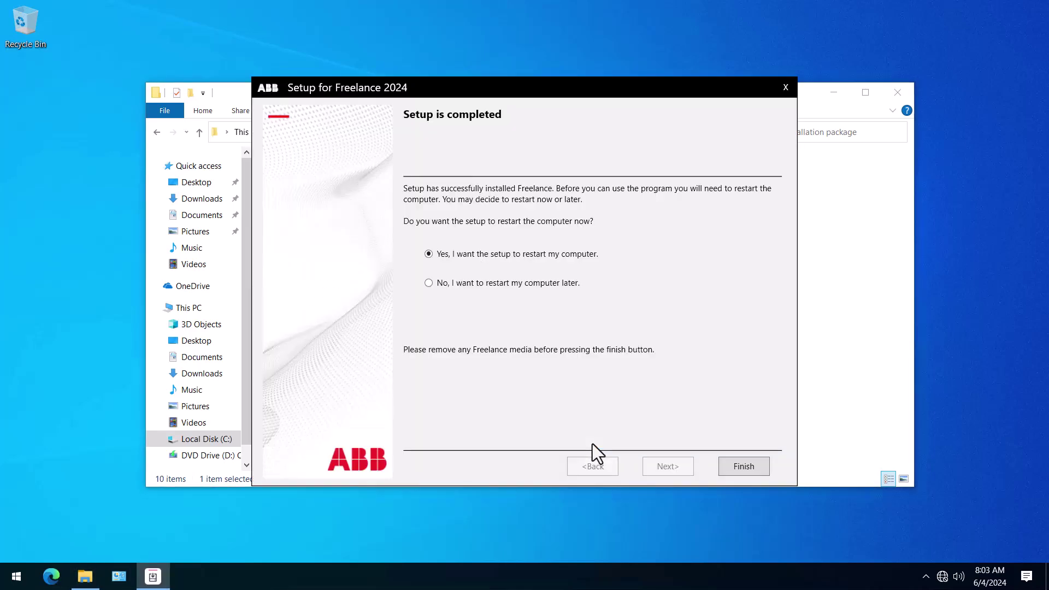
{"action": "left_click", "coordinate": [746, 467]}
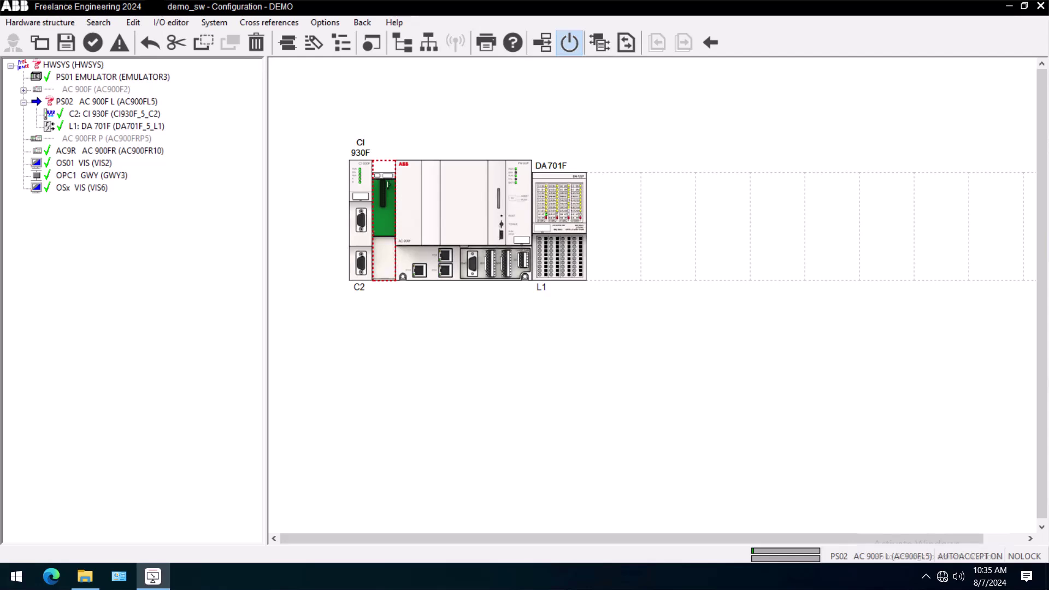
Step: Insert a CI 940F Ethernet Module into the empty C1 controller slot
{"action": "right_click", "coordinate": [383, 196]}
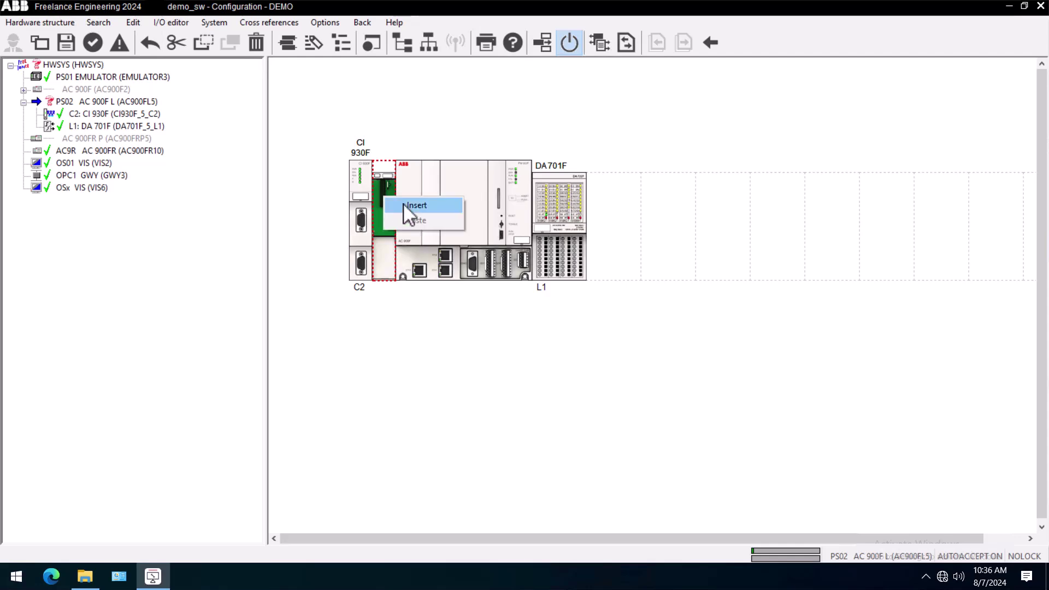
{"action": "left_click", "coordinate": [406, 206]}
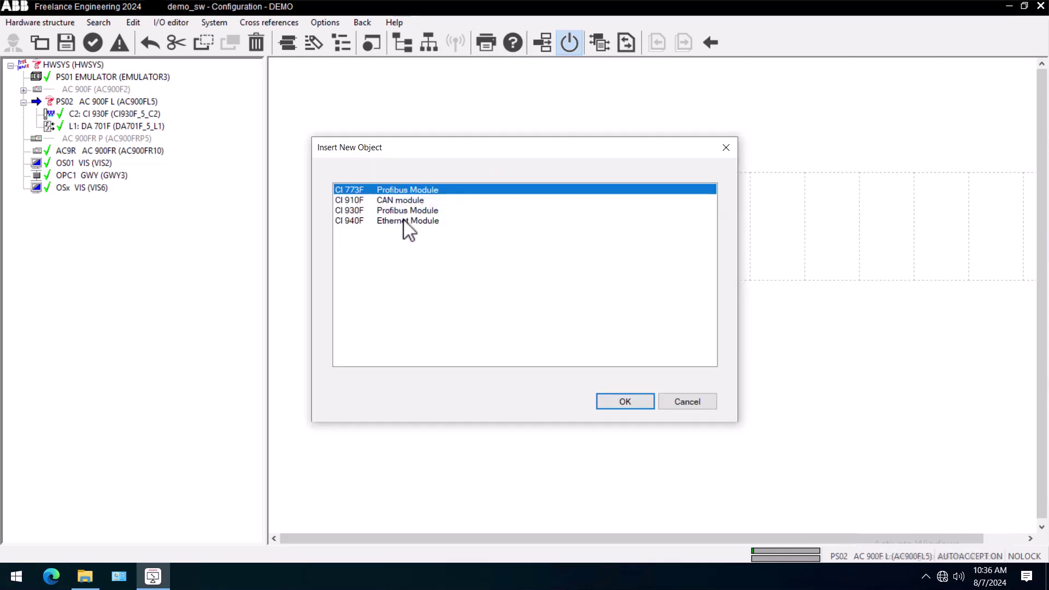
{"action": "left_click", "coordinate": [404, 220]}
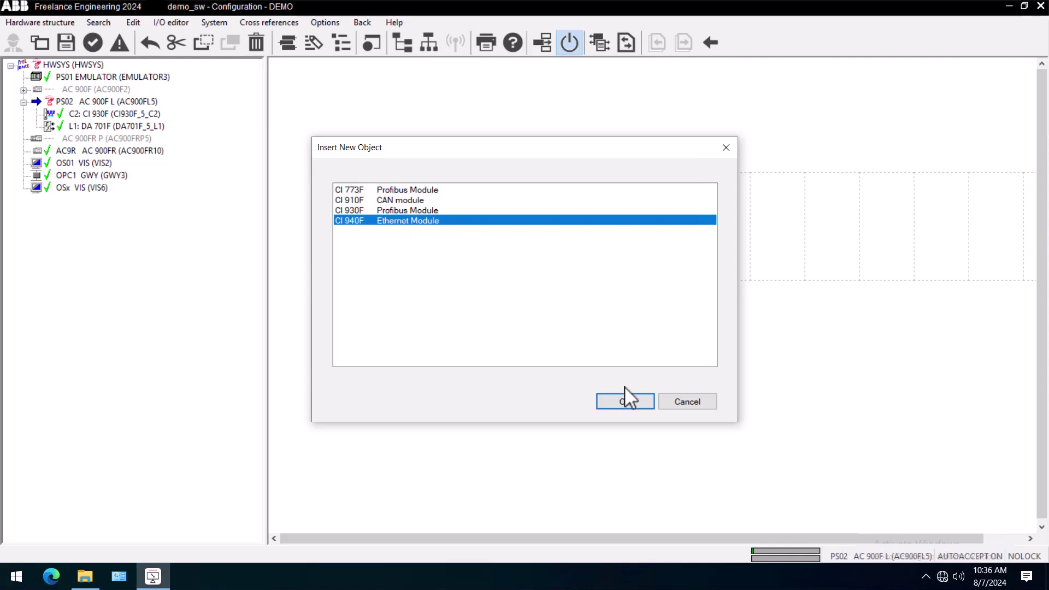
{"action": "left_click", "coordinate": [625, 402]}
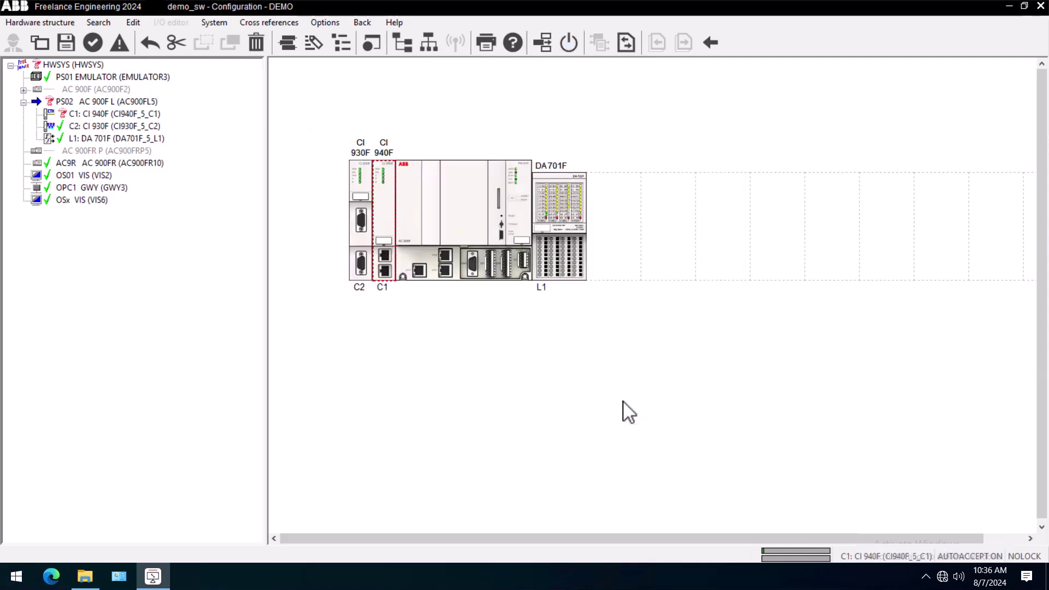
Step: Add a PN_CTRL Profinet Controller beneath the CI 940F module
{"action": "left_click", "coordinate": [79, 113]}
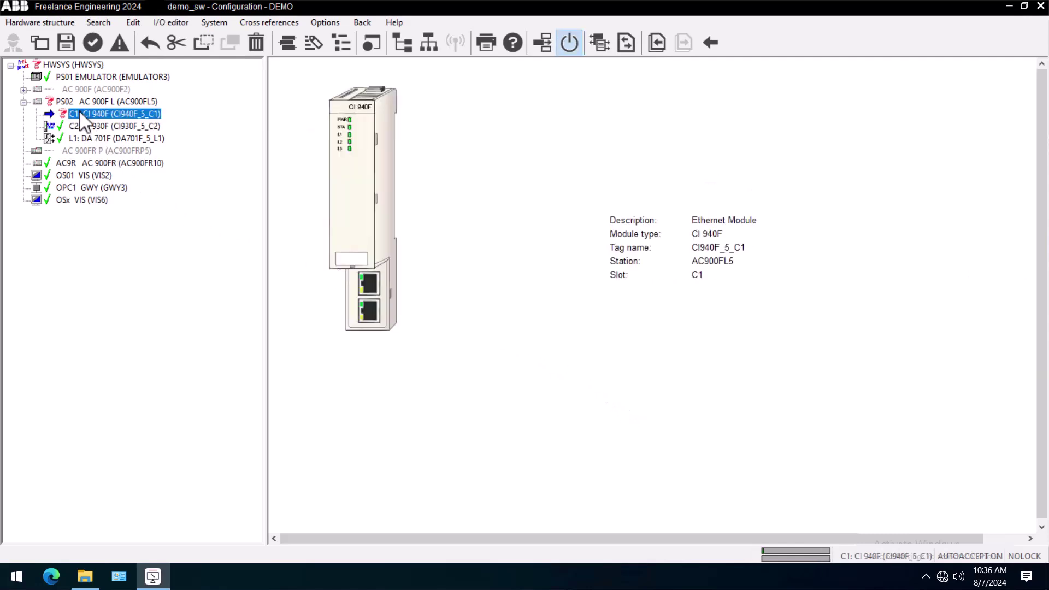
{"action": "right_click", "coordinate": [116, 114]}
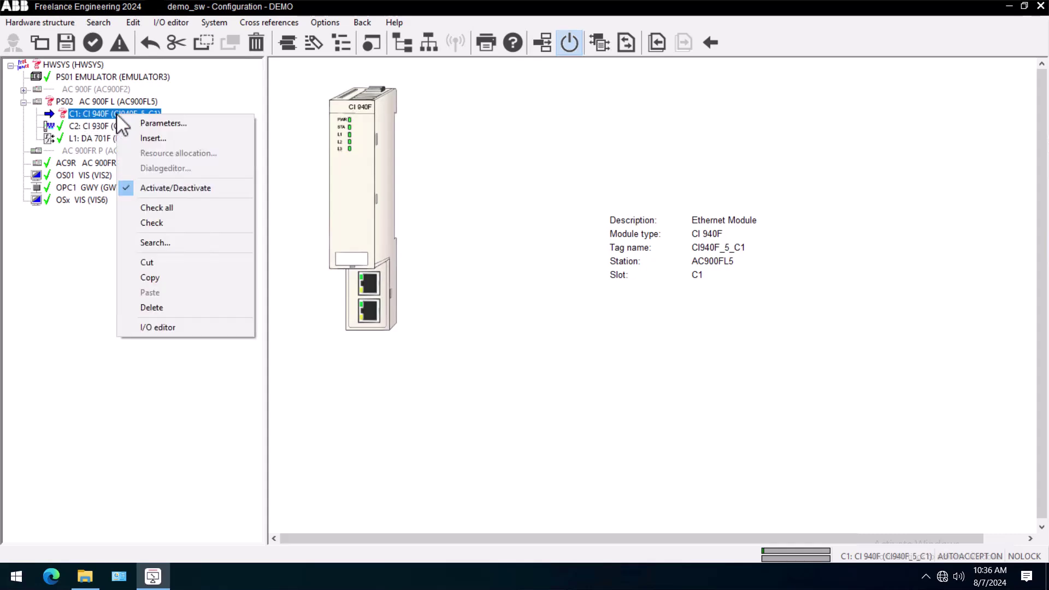
{"action": "left_click", "coordinate": [153, 137]}
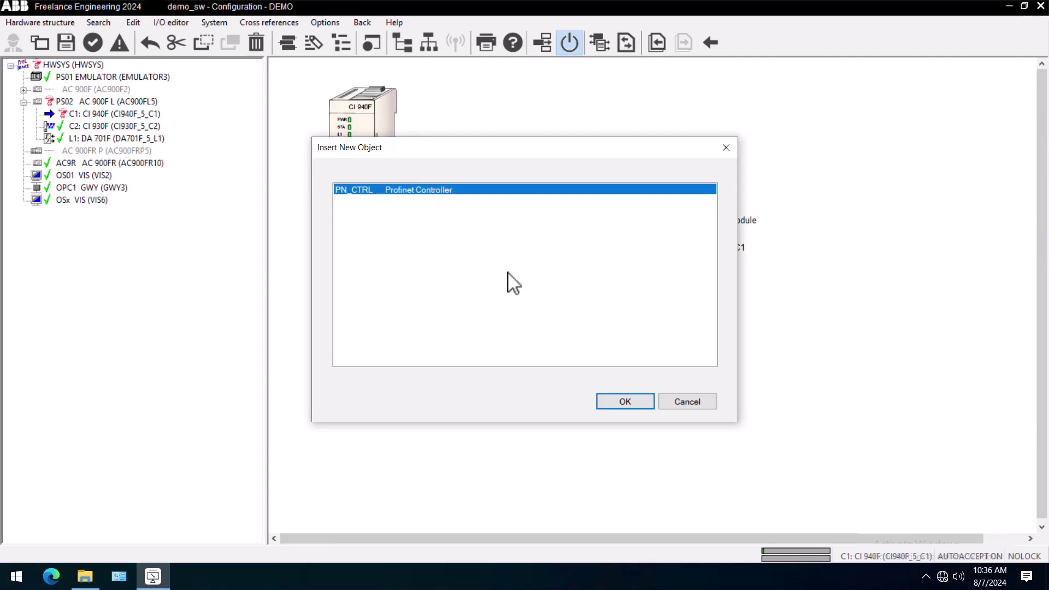
{"action": "left_click", "coordinate": [624, 402]}
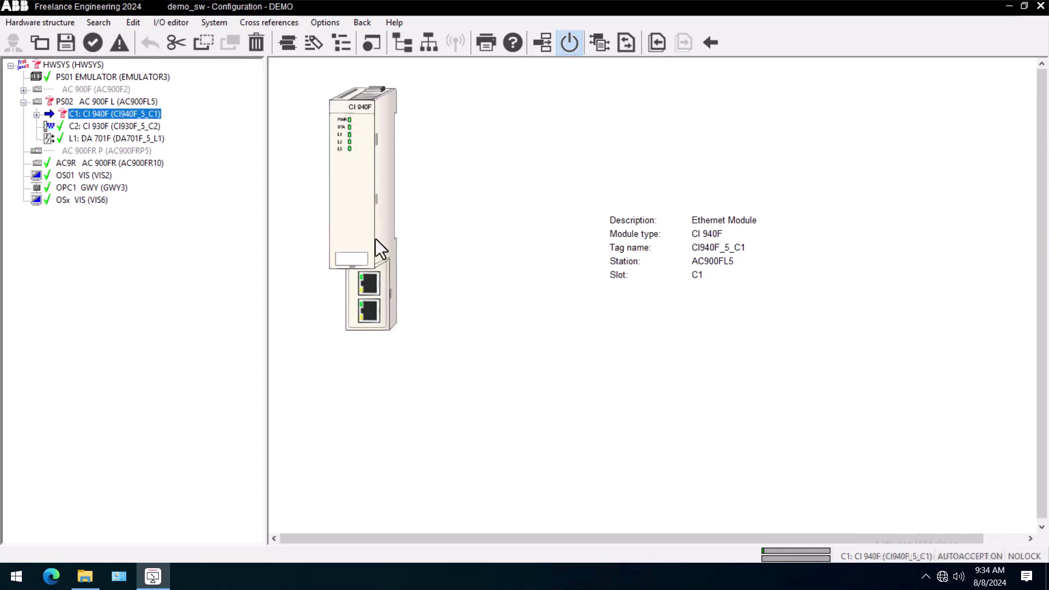
Step: Set the CI 940F network IP to 192.168.0.1, edit the subnet mask, and accept reinitialisation
{"action": "double_click", "coordinate": [90, 113]}
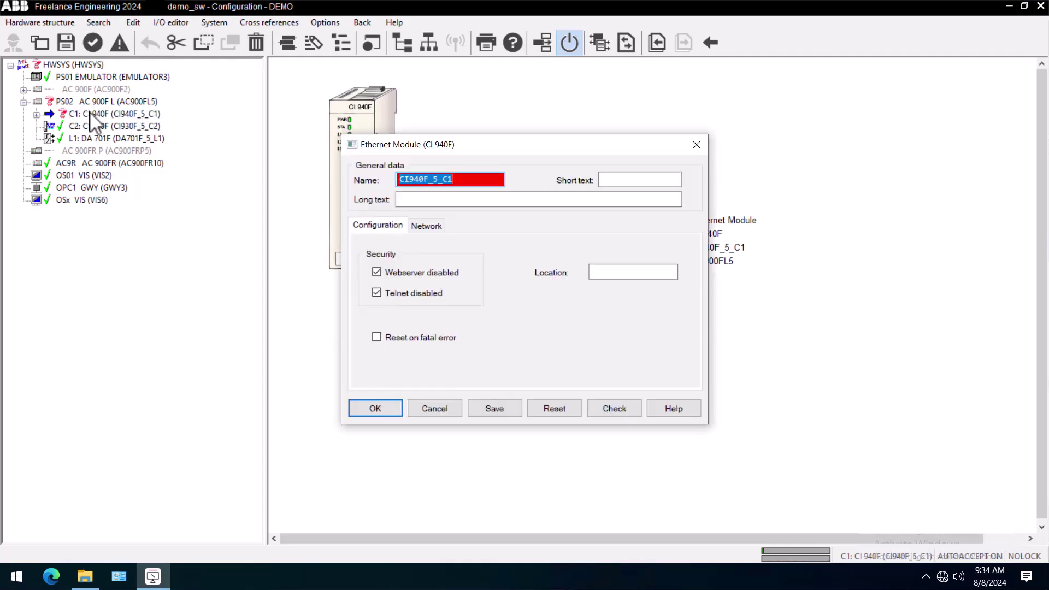
{"action": "left_click", "coordinate": [421, 228]}
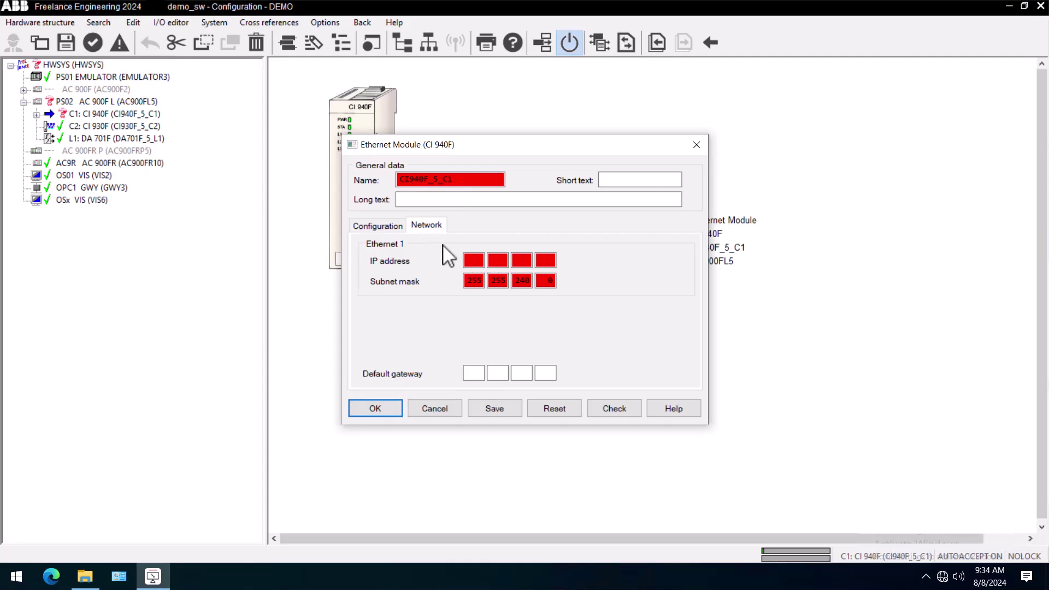
{"action": "left_click", "coordinate": [480, 259]}
{"action": "type", "text": "192."}
{"action": "left_click", "coordinate": [528, 277]}
{"action": "key", "text": "BackSpace"}
{"action": "key", "text": "BackSpace"}
{"action": "left_click", "coordinate": [377, 409]}
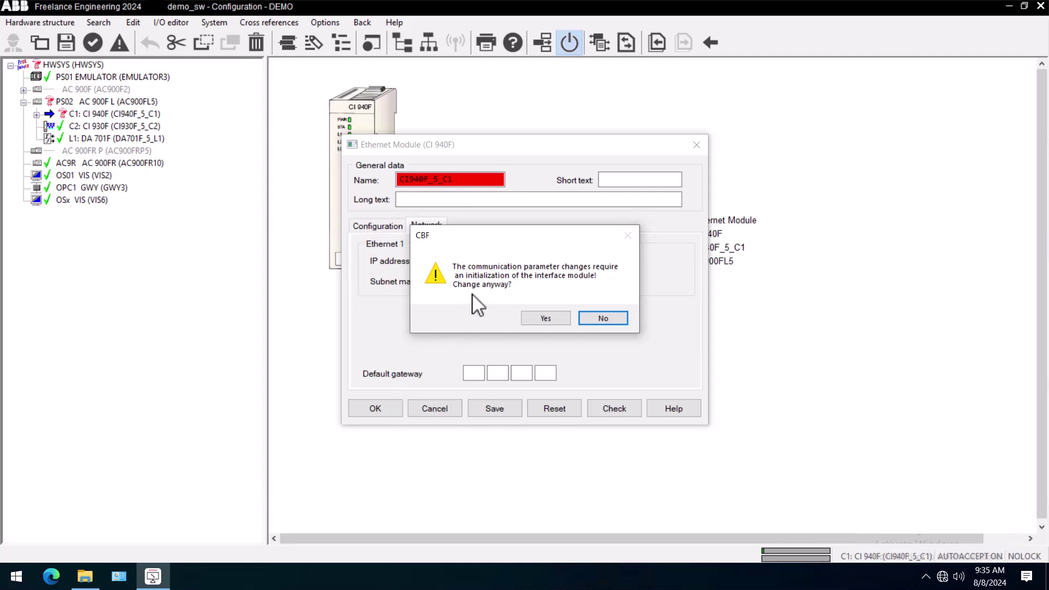
{"action": "left_click", "coordinate": [547, 318]}
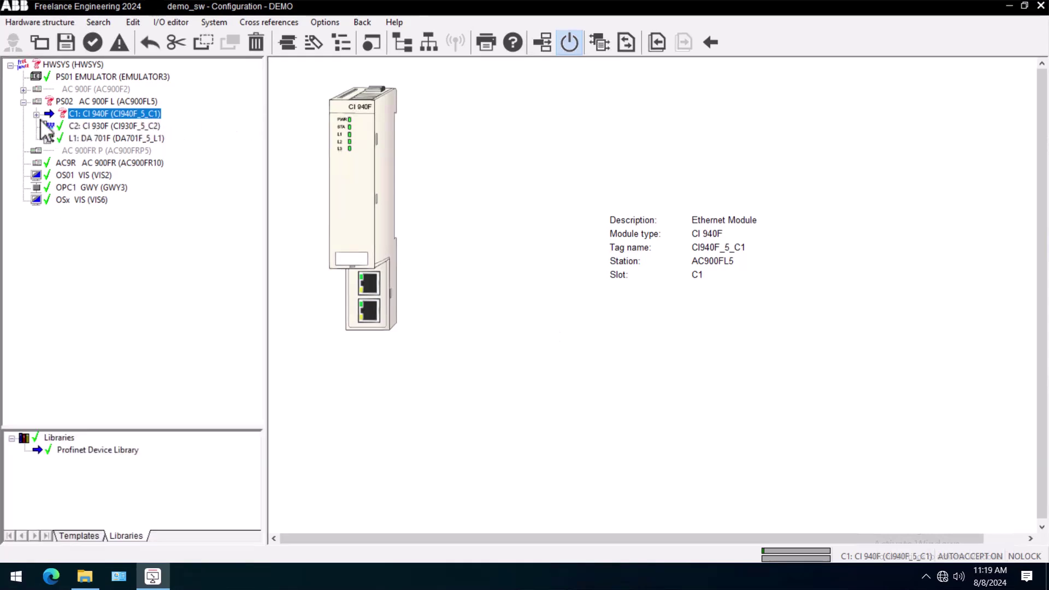
Step: Start adding a Profinet IO device under the PN_CTRL controller
{"action": "left_click", "coordinate": [36, 115]}
{"action": "left_click", "coordinate": [103, 127]}
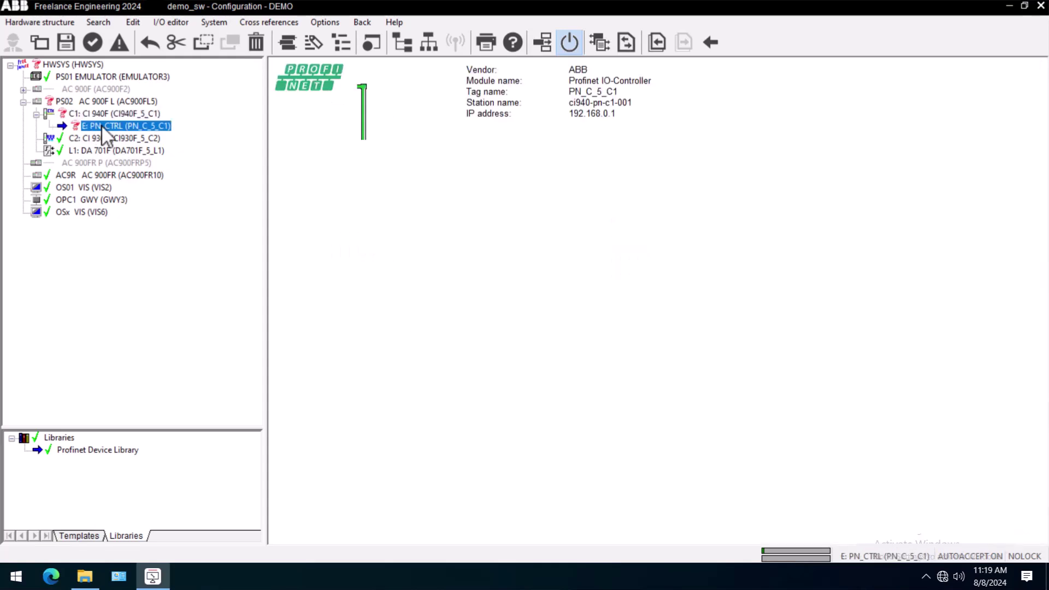
{"action": "left_click", "coordinate": [403, 98]}
{"action": "right_click", "coordinate": [402, 97]}
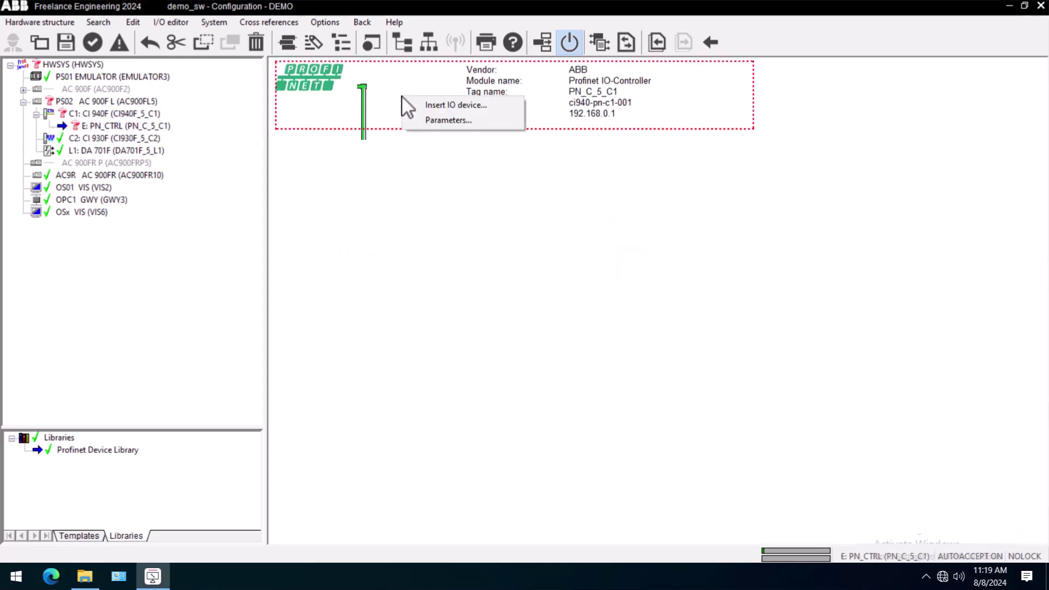
{"action": "left_click", "coordinate": [443, 105]}
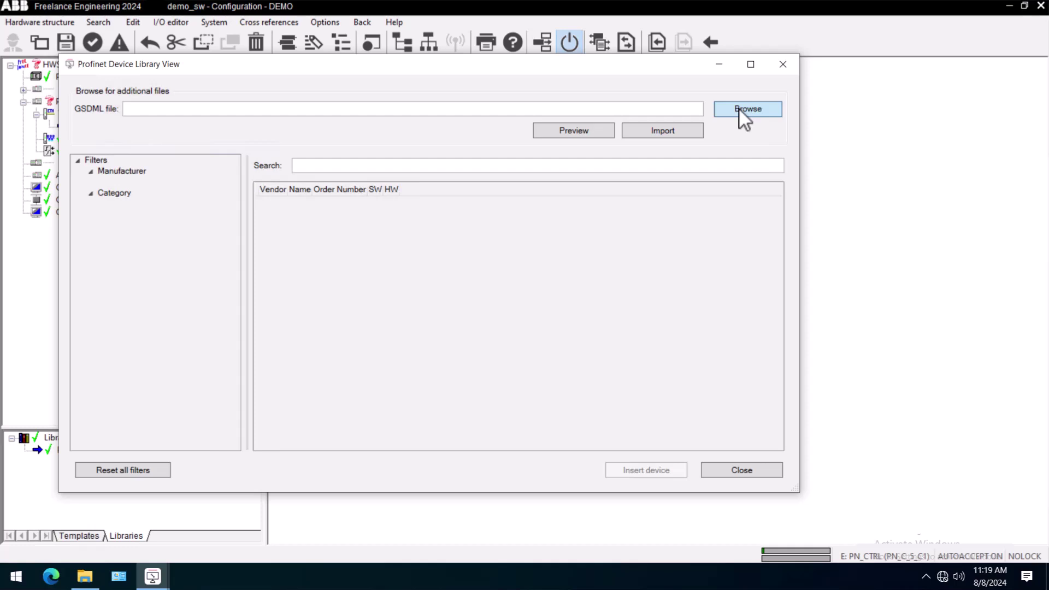
Step: Import the GSDML-V2.41 CI501-PNIO file from the Desktop into the device library
{"action": "left_click", "coordinate": [739, 108]}
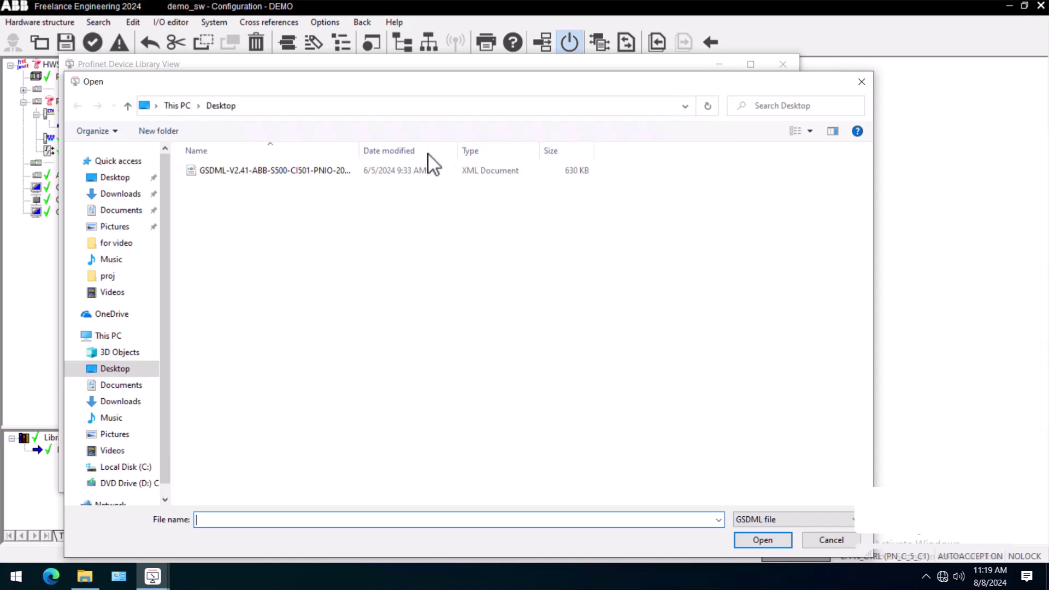
{"action": "left_click", "coordinate": [316, 170]}
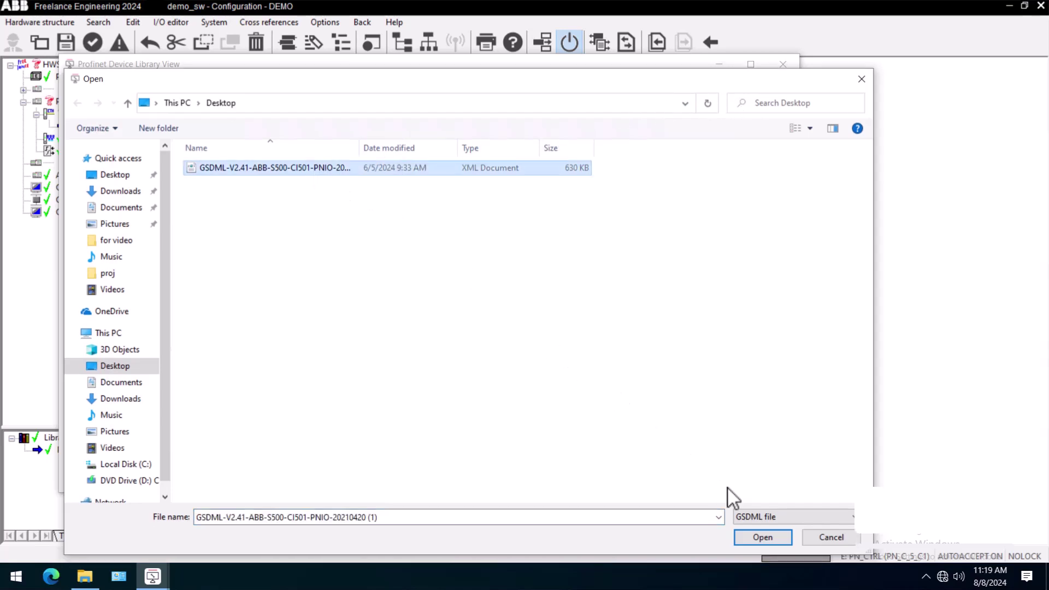
{"action": "left_click", "coordinate": [763, 538]}
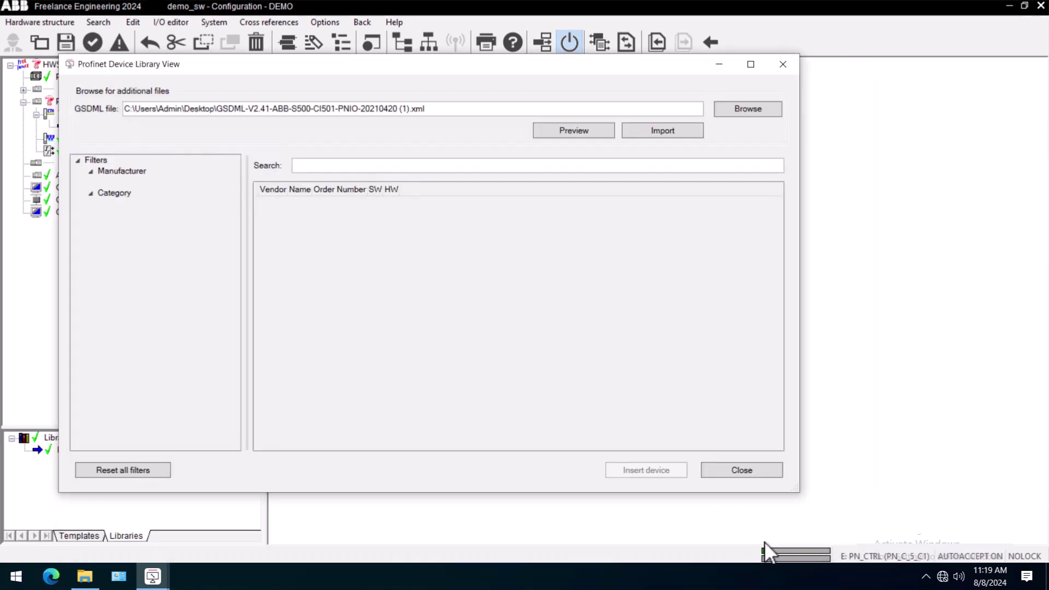
{"action": "left_click", "coordinate": [668, 130]}
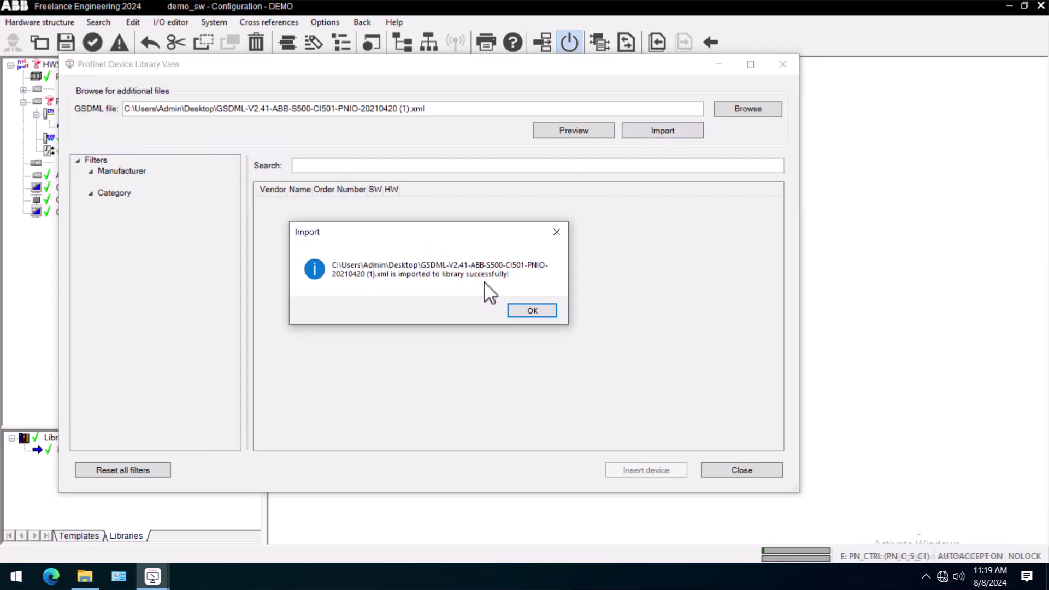
{"action": "left_click", "coordinate": [526, 312]}
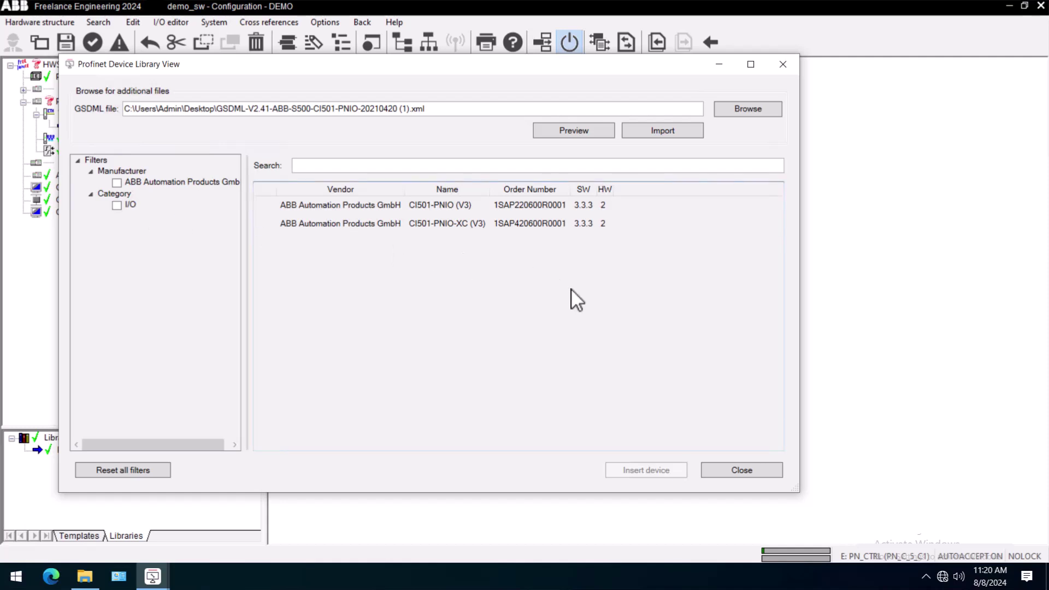
Step: Insert a CI501-PNIO (V3) device on the Profinet controller, getting IP 192.168.0.2
{"action": "left_click", "coordinate": [385, 207]}
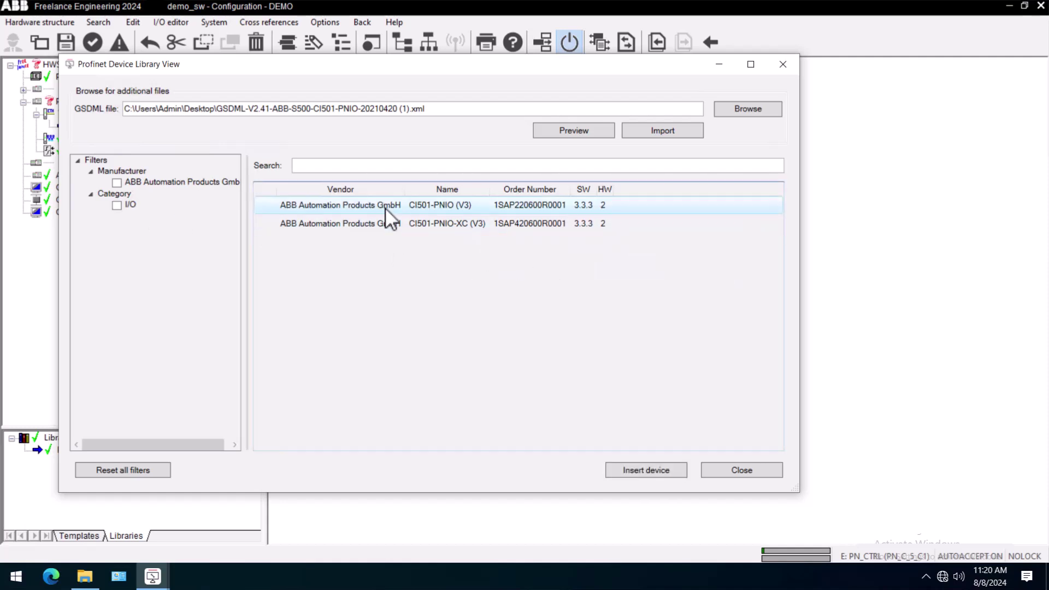
{"action": "left_click", "coordinate": [642, 471]}
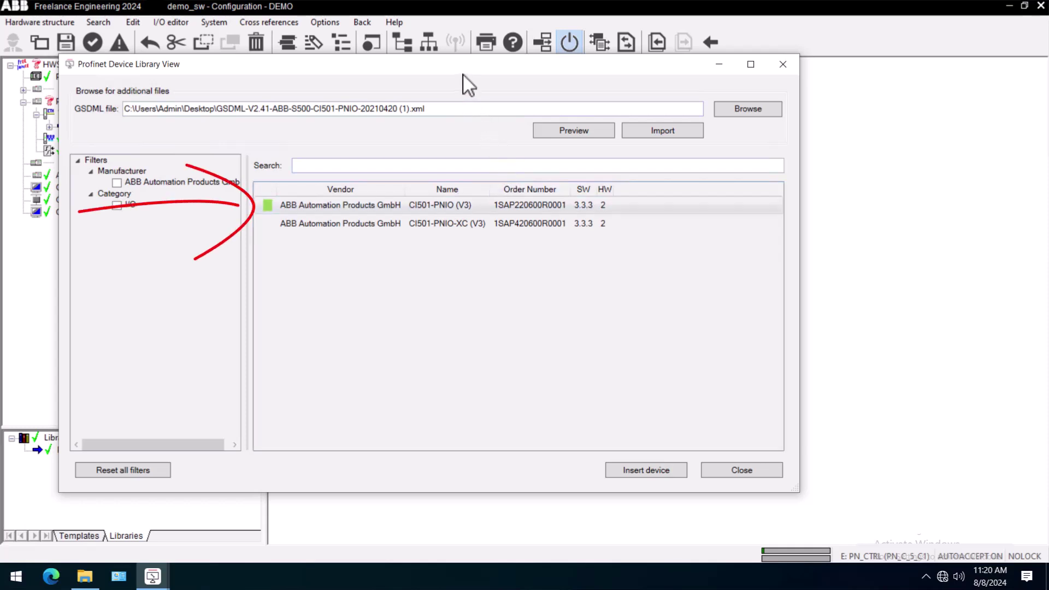
{"action": "left_click_drag", "start_coordinate": [461, 70], "coordinate": [552, 305]}
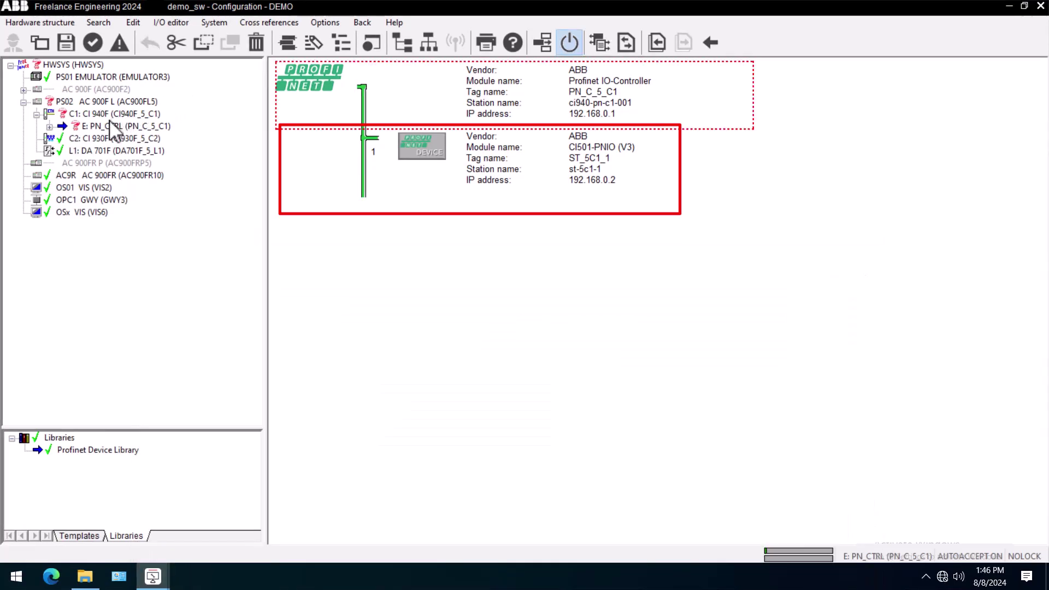
Step: Open the submodule insert list for CI501-PNIO, filtered to S500 I/O modules
{"action": "left_click", "coordinate": [49, 127]}
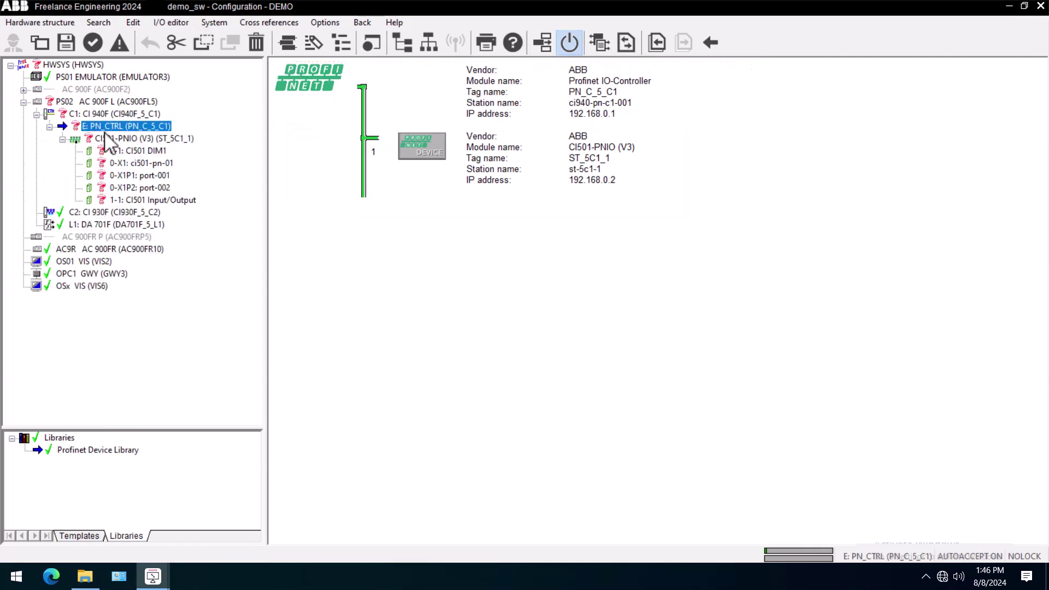
{"action": "left_click", "coordinate": [118, 138]}
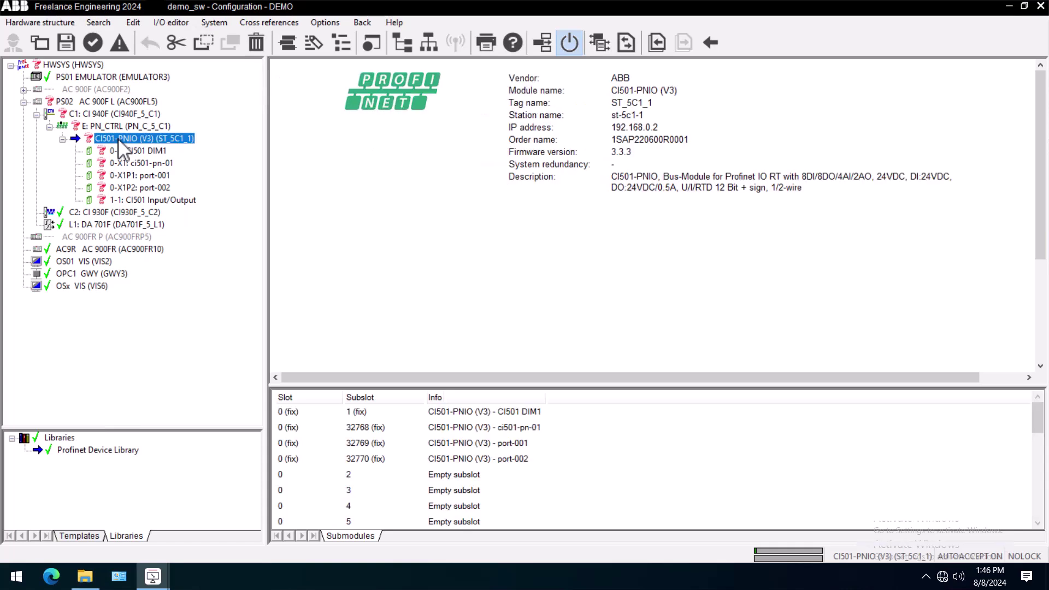
{"action": "right_click", "coordinate": [118, 137]}
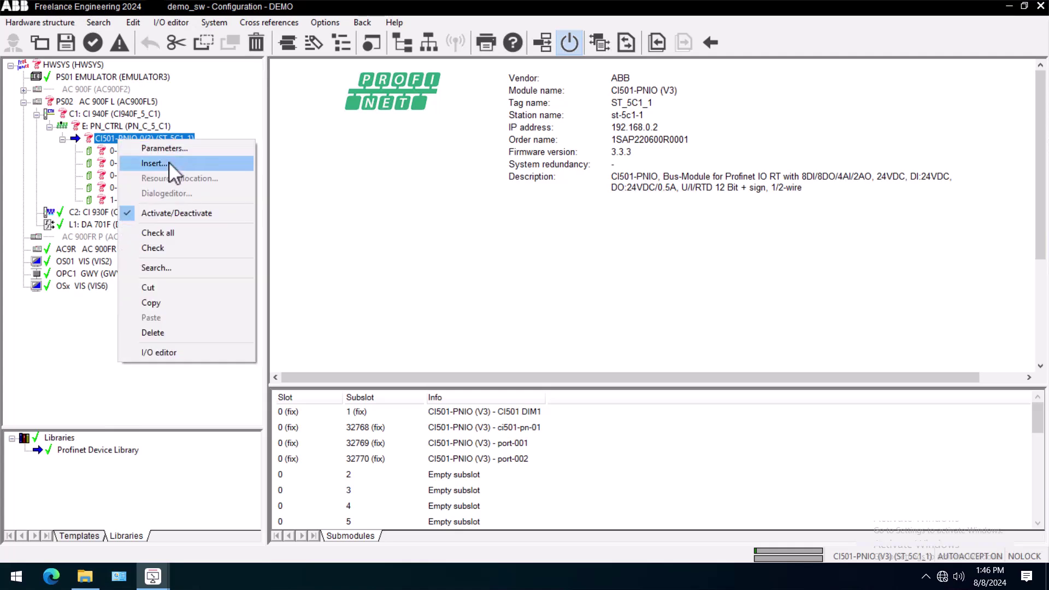
{"action": "left_click", "coordinate": [169, 163]}
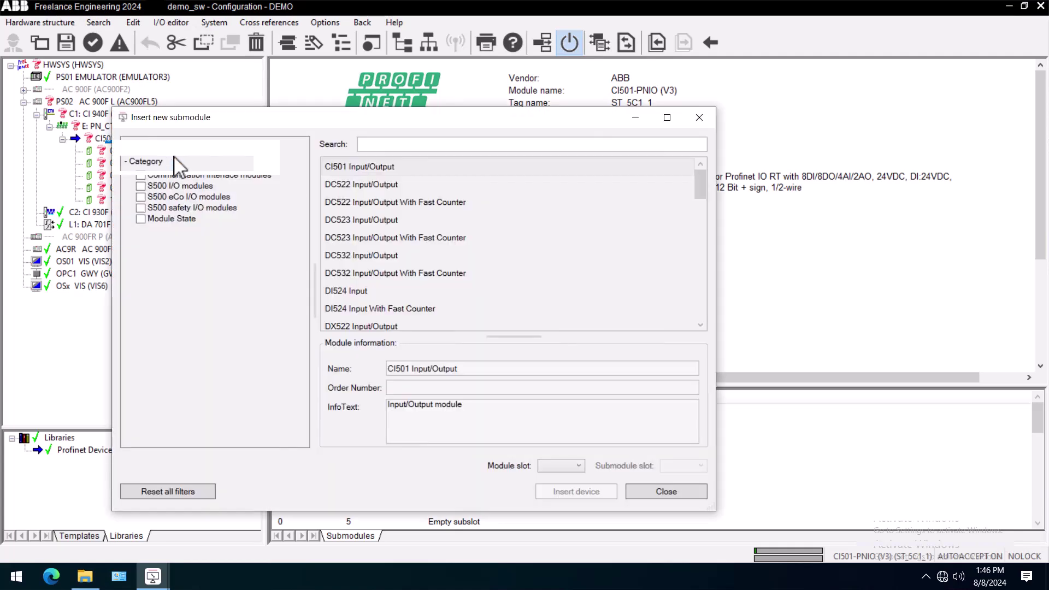
{"action": "left_click_drag", "start_coordinate": [257, 139], "coordinate": [338, 125]}
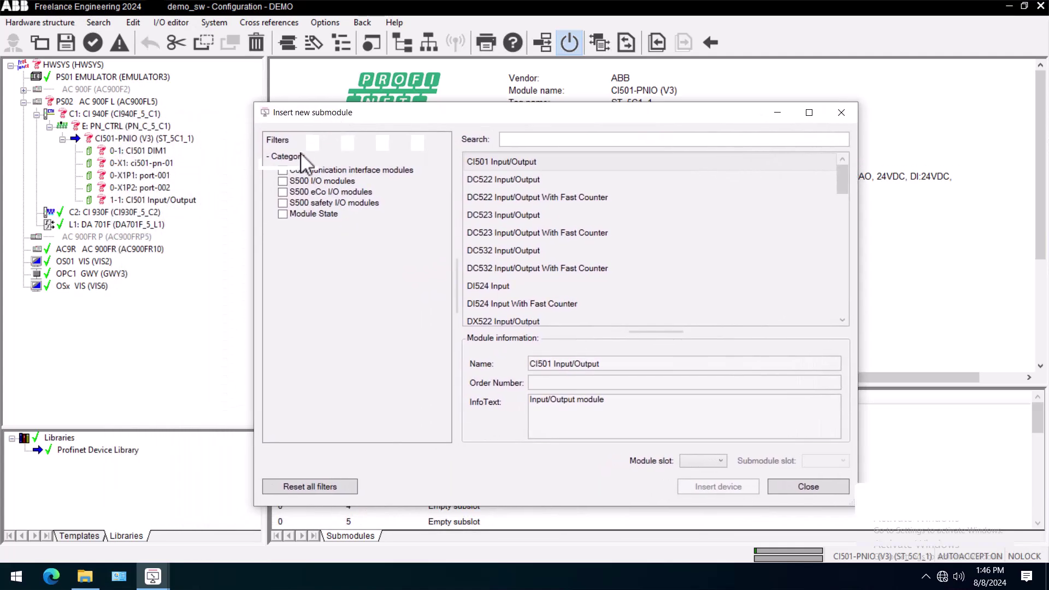
{"action": "left_click", "coordinate": [283, 182]}
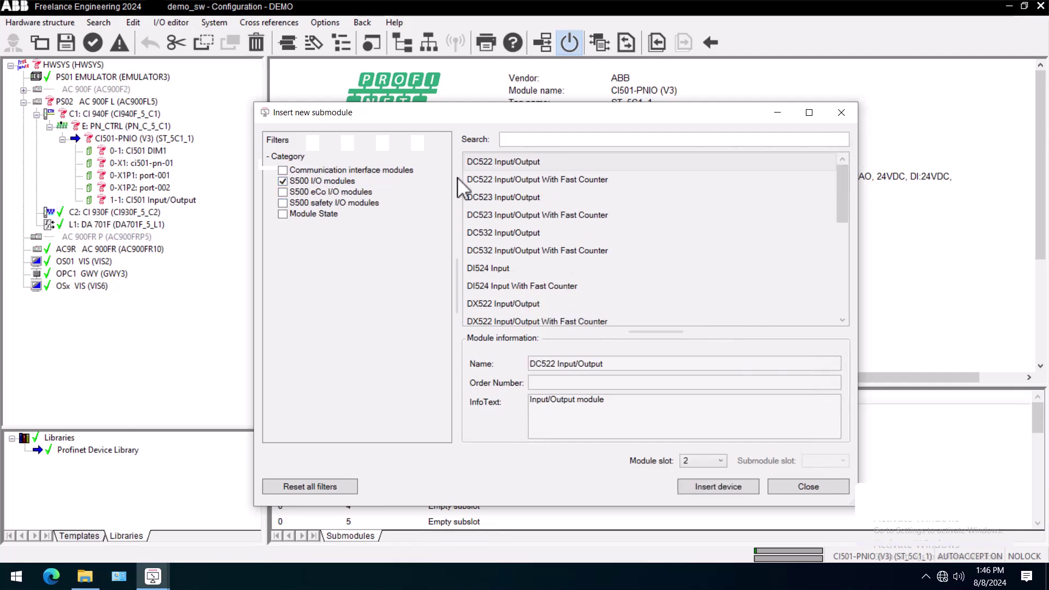
Step: Insert DC523 Input/Output at slot 2 and DI524 Input at slot 3
{"action": "left_click", "coordinate": [515, 198]}
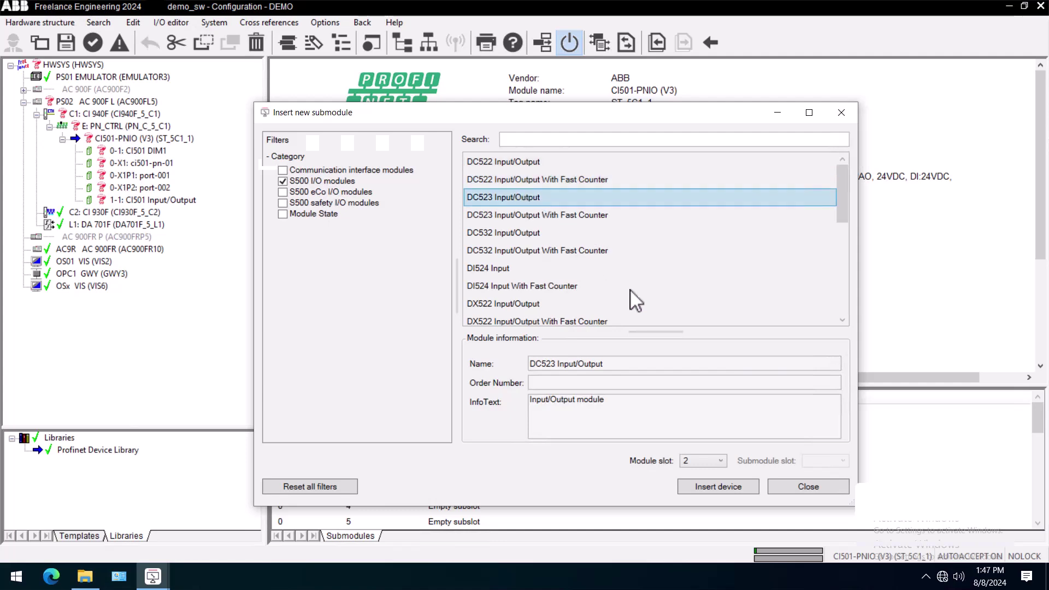
{"action": "left_click", "coordinate": [722, 461]}
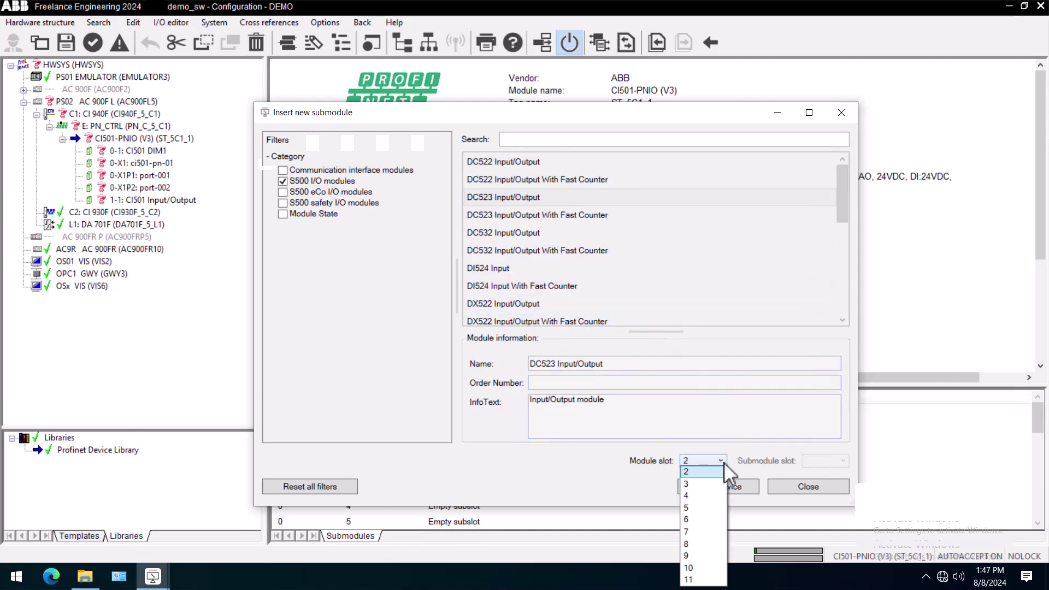
{"action": "left_click", "coordinate": [695, 471]}
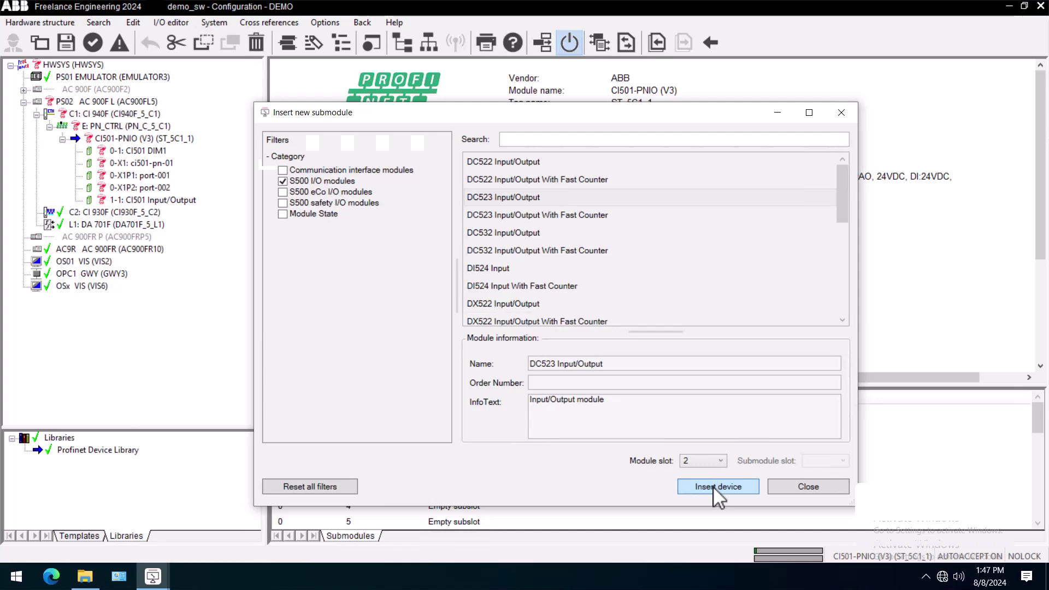
{"action": "left_click", "coordinate": [713, 487]}
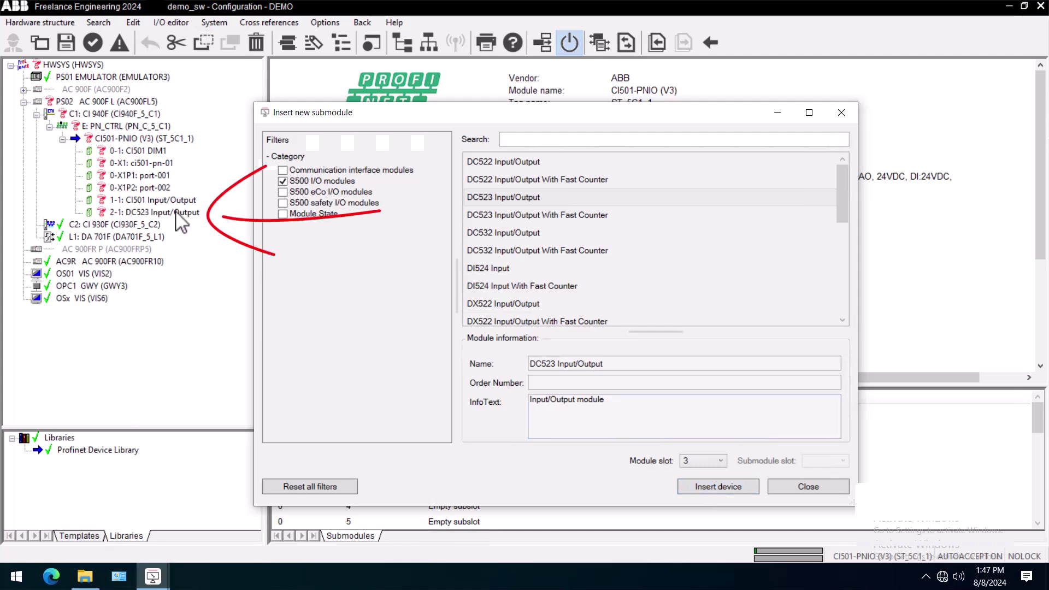
{"action": "left_click", "coordinate": [503, 268]}
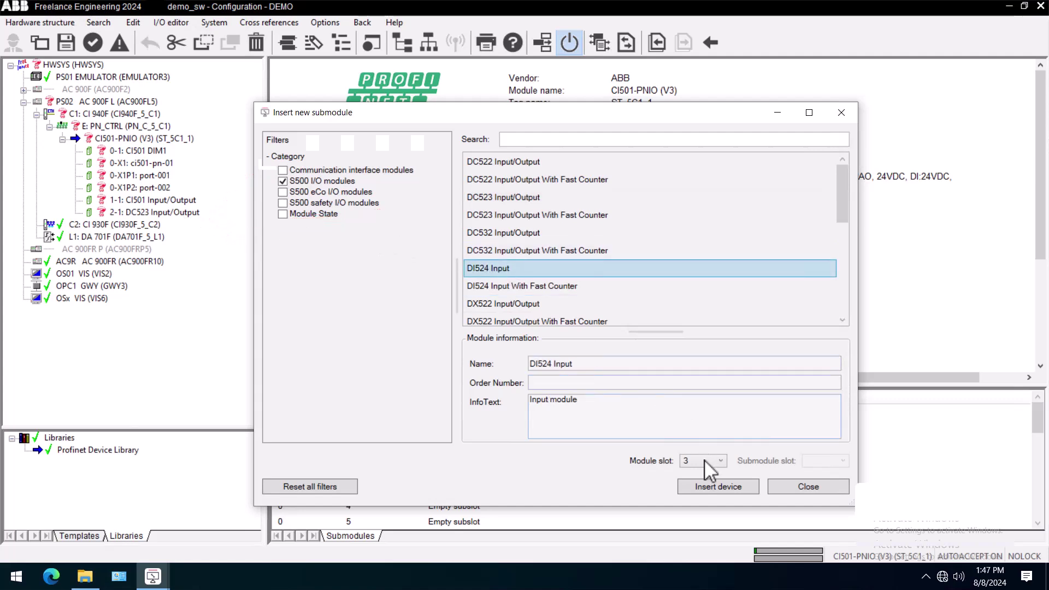
{"action": "left_click", "coordinate": [727, 487]}
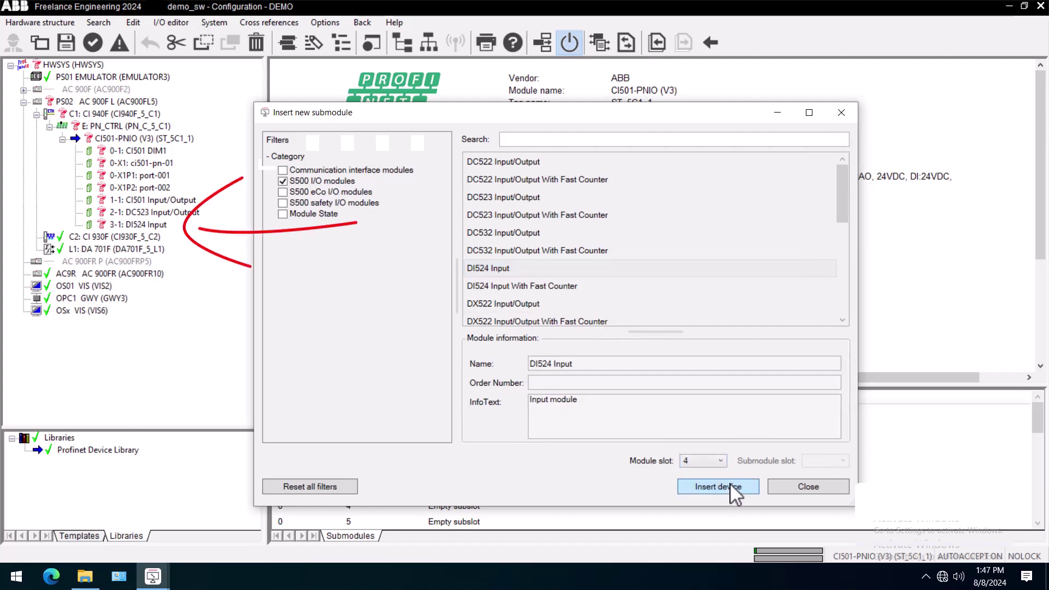
{"action": "left_click", "coordinate": [787, 486]}
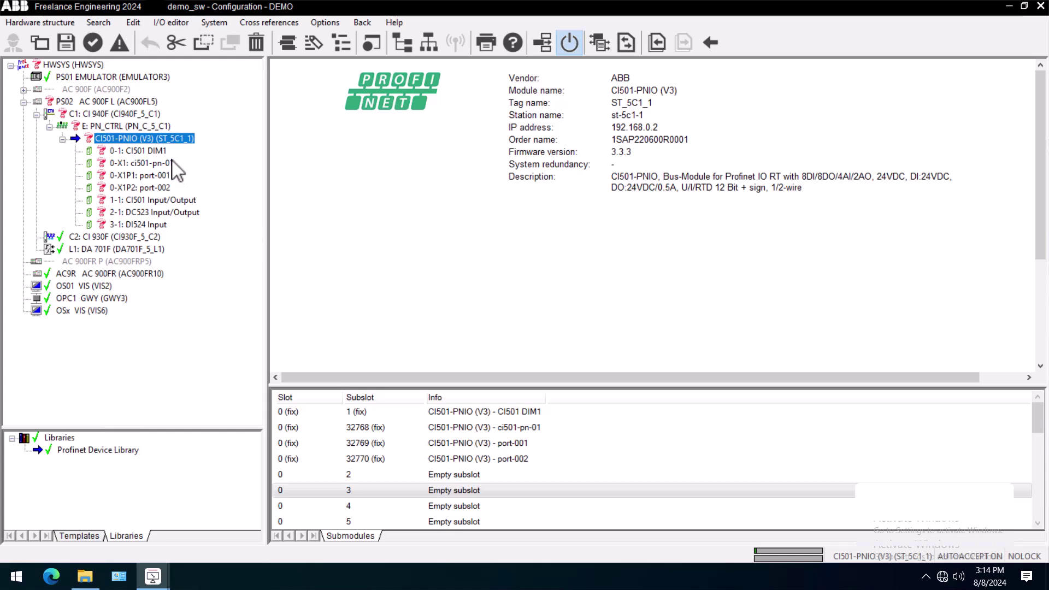
Step: Replace the CI501-PNIO station name st-5c1-1 with 'station 1' in its parameters
{"action": "right_click", "coordinate": [155, 142]}
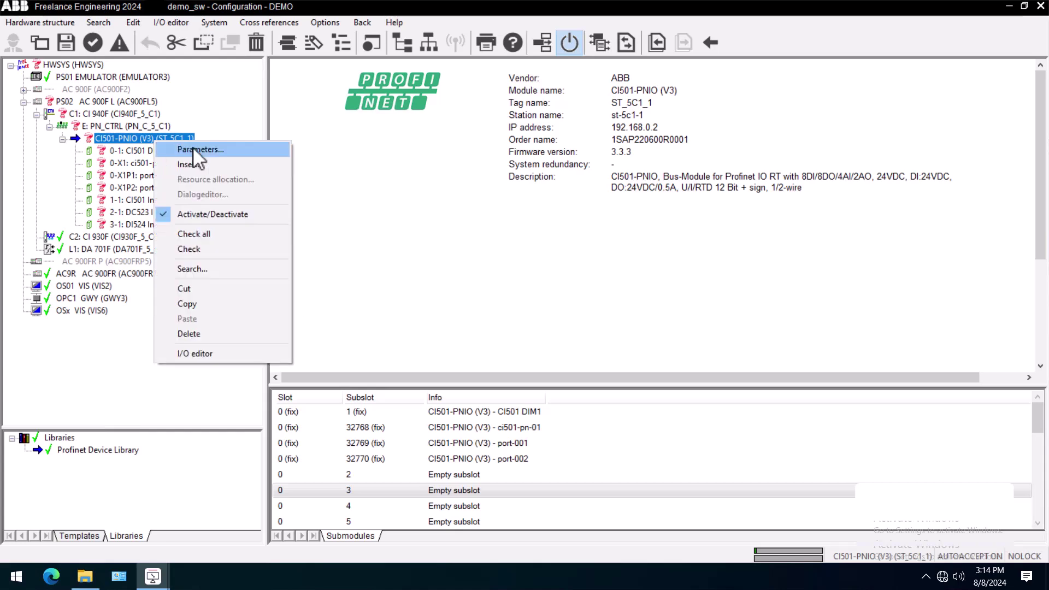
{"action": "left_click", "coordinate": [196, 150]}
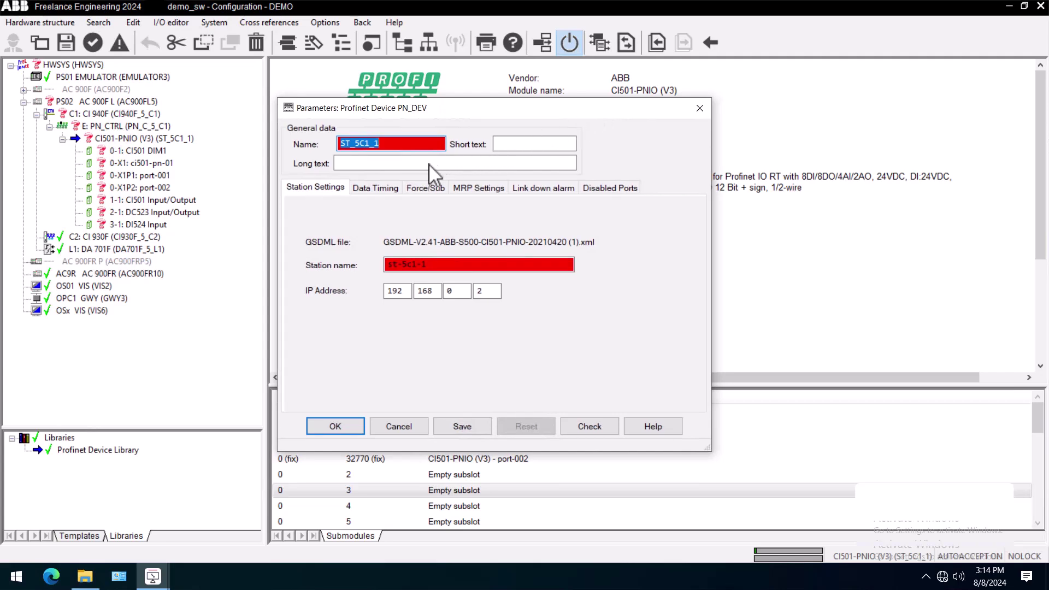
{"action": "left_click", "coordinate": [452, 265]}
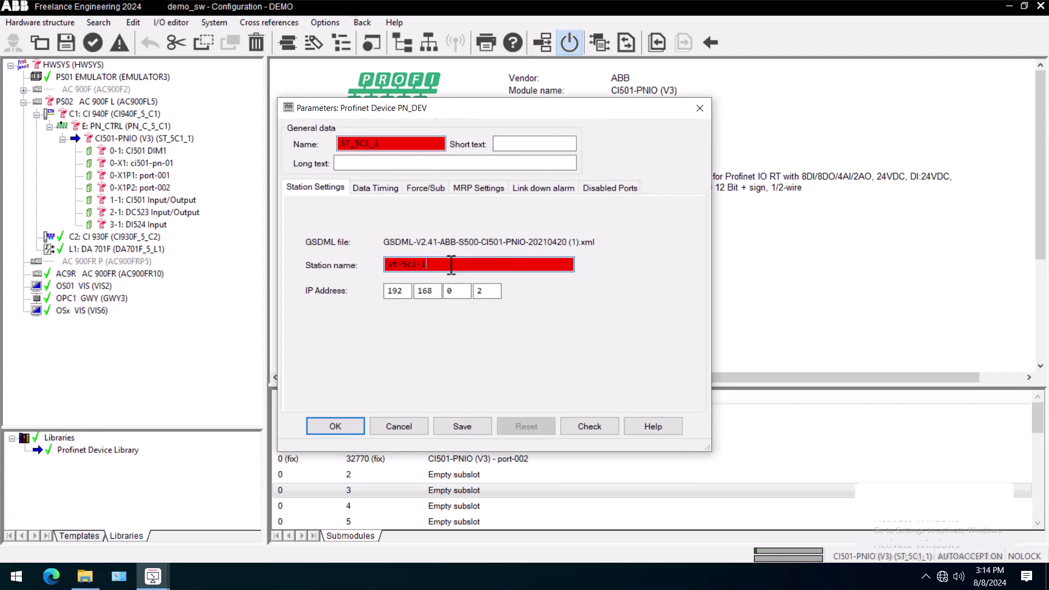
{"action": "left_click_drag", "start_coordinate": [451, 265], "coordinate": [367, 260]}
{"action": "type", "text": "station 1"}
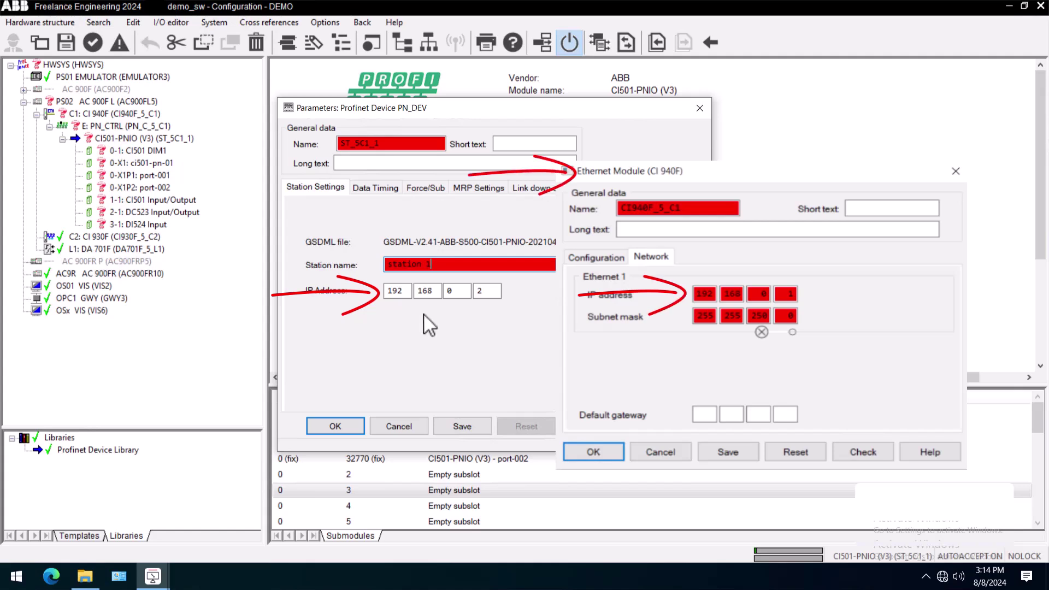
{"action": "left_click", "coordinate": [325, 425]}
Step: On CI501-PNIO Data Timing, choose 32 ms and 128 ms cycles, then enable Symmetric timing
{"action": "right_click", "coordinate": [139, 137]}
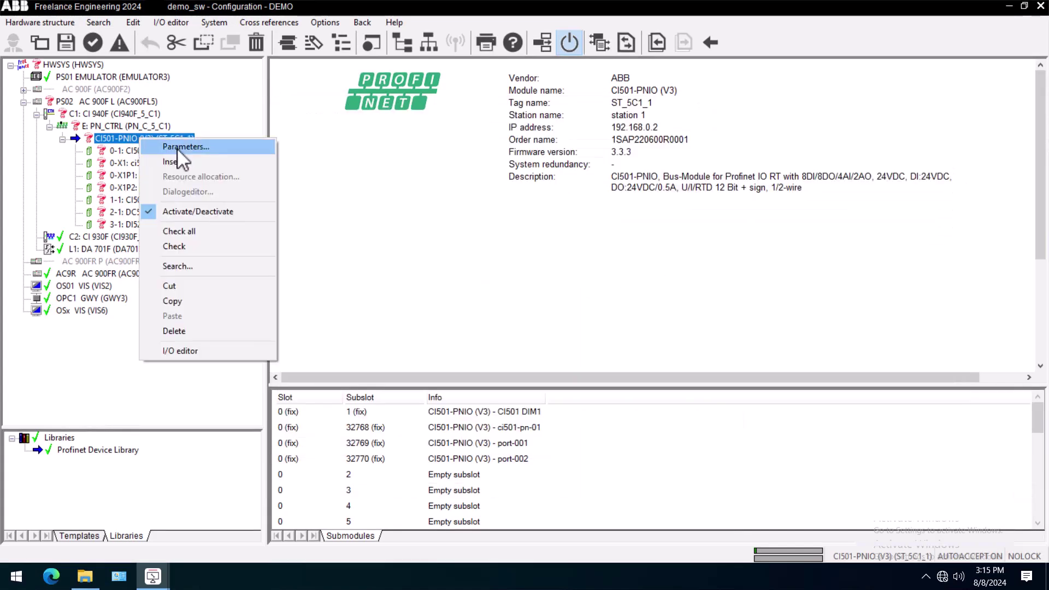
{"action": "left_click", "coordinate": [178, 149]}
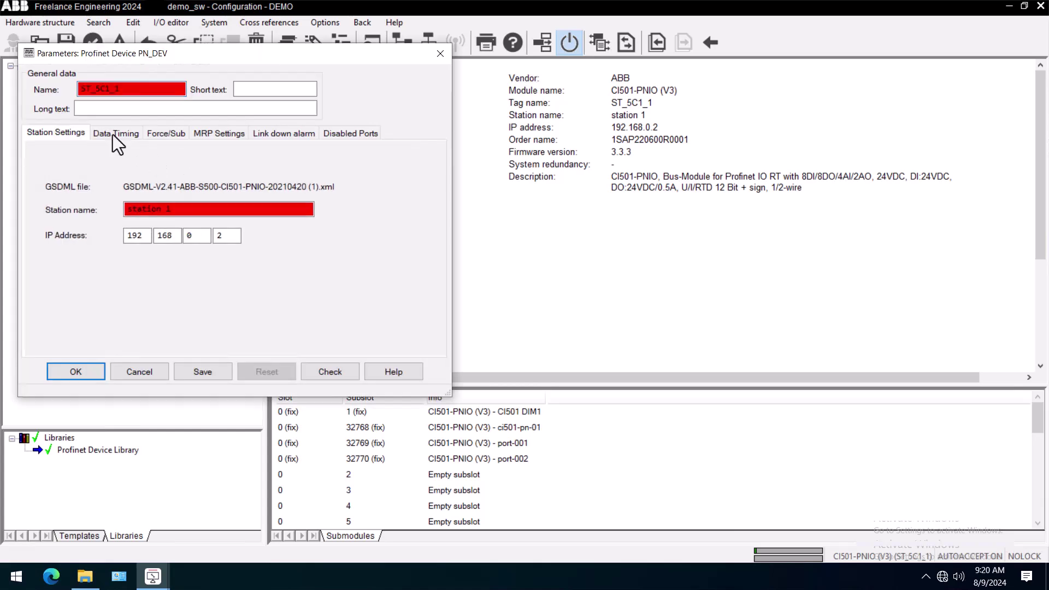
{"action": "left_click", "coordinate": [113, 134]}
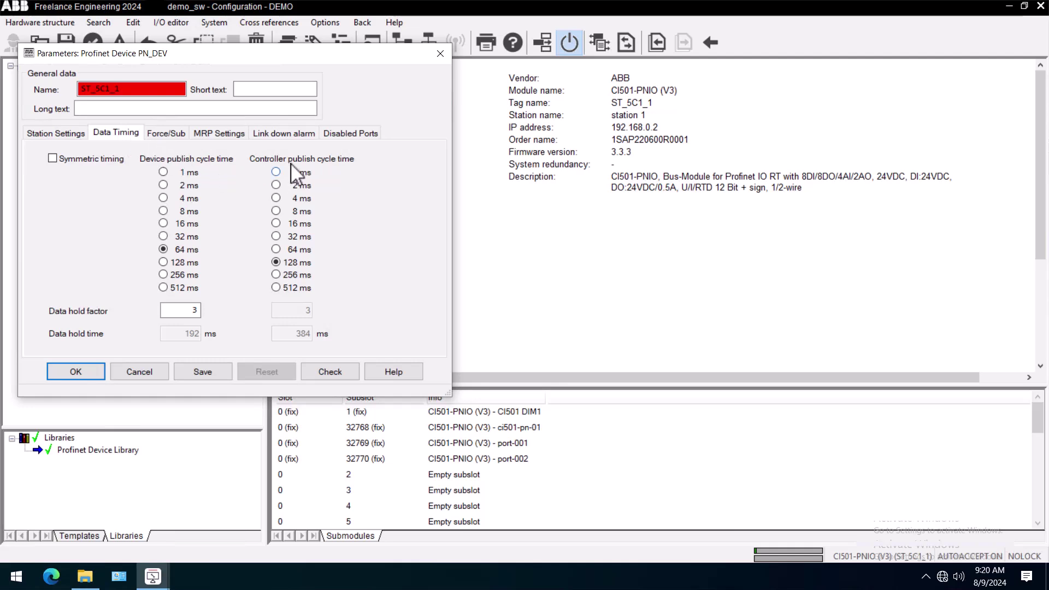
{"action": "left_click", "coordinate": [277, 237]}
{"action": "left_click", "coordinate": [163, 263]}
{"action": "left_click", "coordinate": [52, 159]}
Step: Review the Force/Sub, MRP Settings, Link down alarm and Disabled Ports tabs of the CI501-PNIO parameters
{"action": "left_click", "coordinate": [175, 132]}
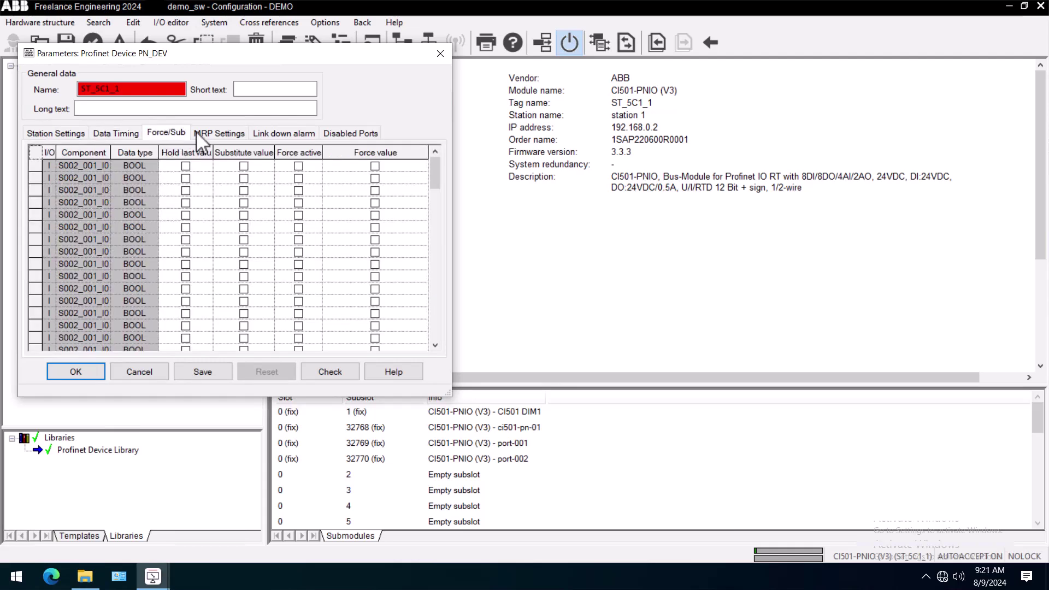
{"action": "left_click", "coordinate": [219, 132]}
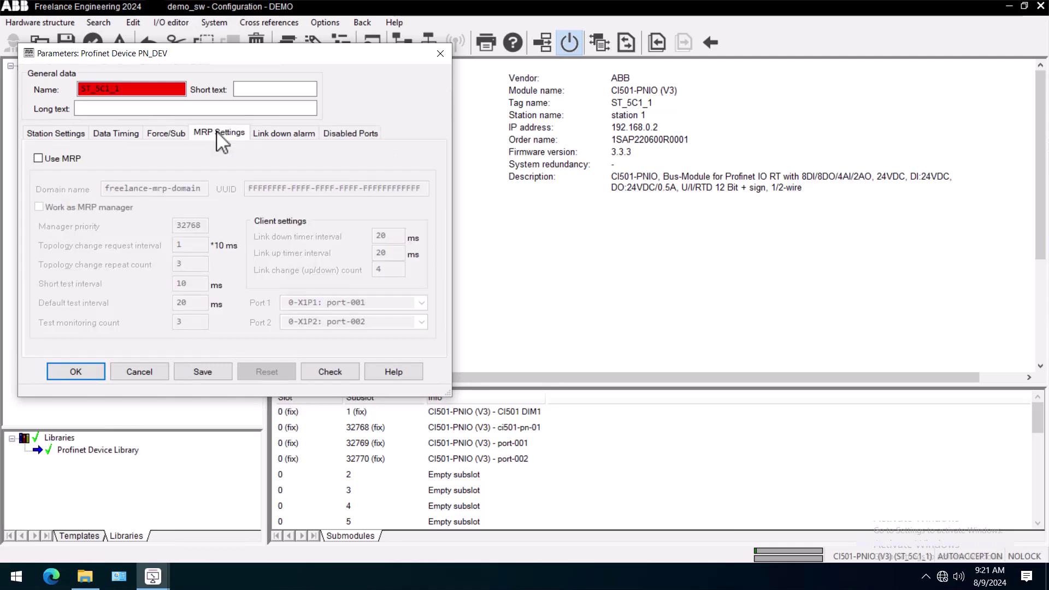
{"action": "left_click", "coordinate": [281, 136]}
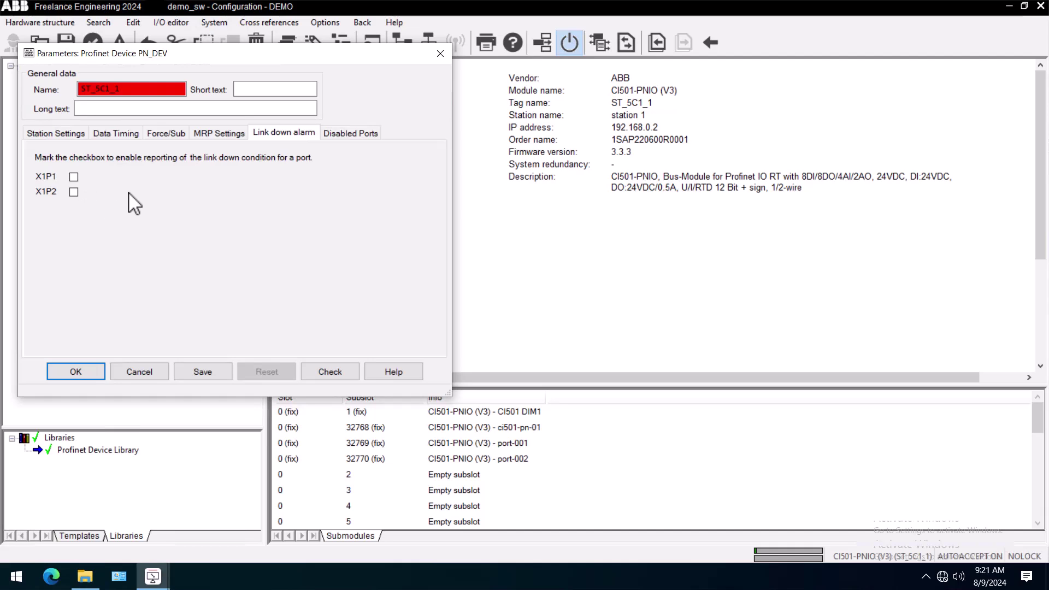
{"action": "left_click", "coordinate": [332, 141]}
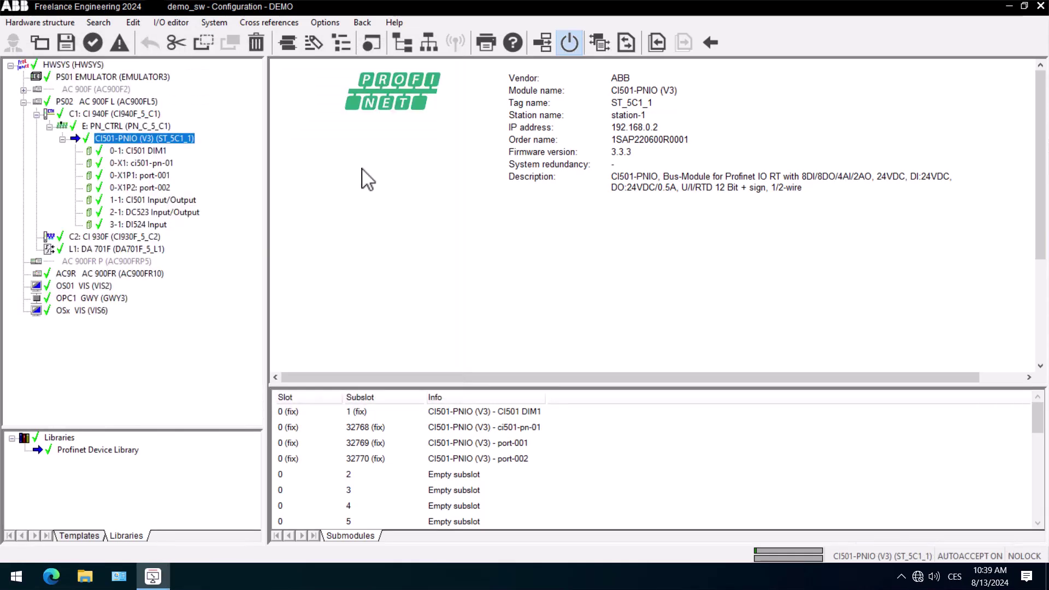
Step: Return to the project explorer and show PN_CTRL's hardware structure in commissioning
{"action": "left_click", "coordinate": [711, 42]}
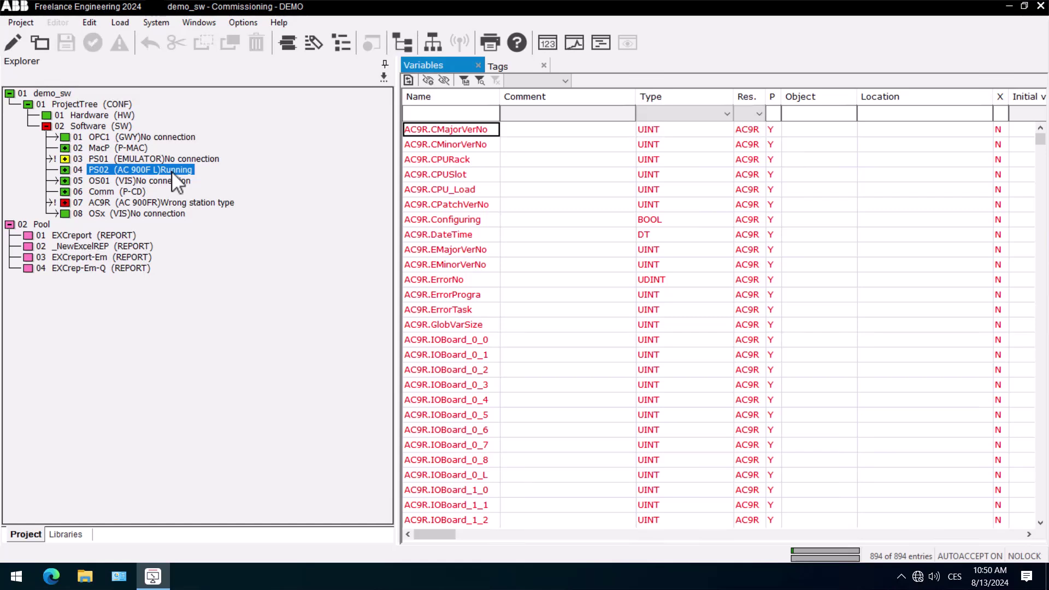
{"action": "left_click", "coordinate": [410, 43]}
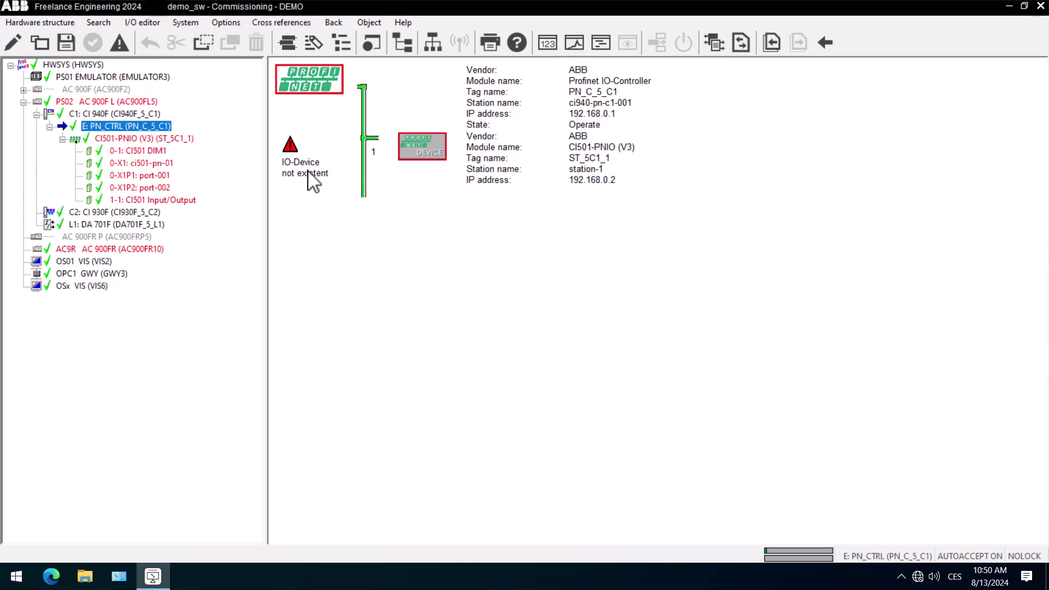
Step: Scan the controller's Live List and start assigning the found device ci501-pn-02
{"action": "left_click", "coordinate": [388, 112]}
{"action": "right_click", "coordinate": [383, 101]}
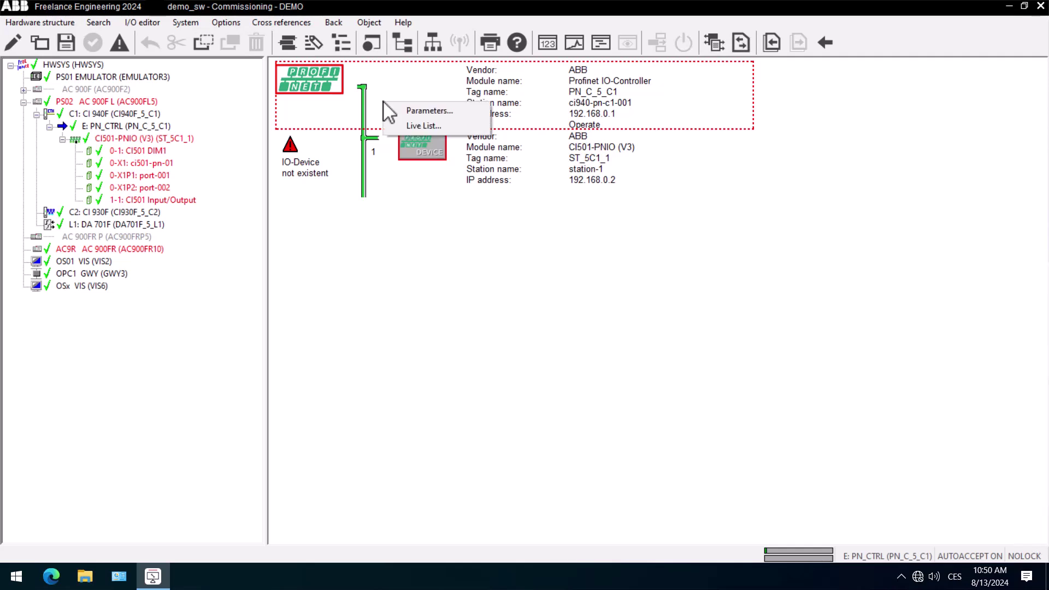
{"action": "left_click", "coordinate": [429, 129]}
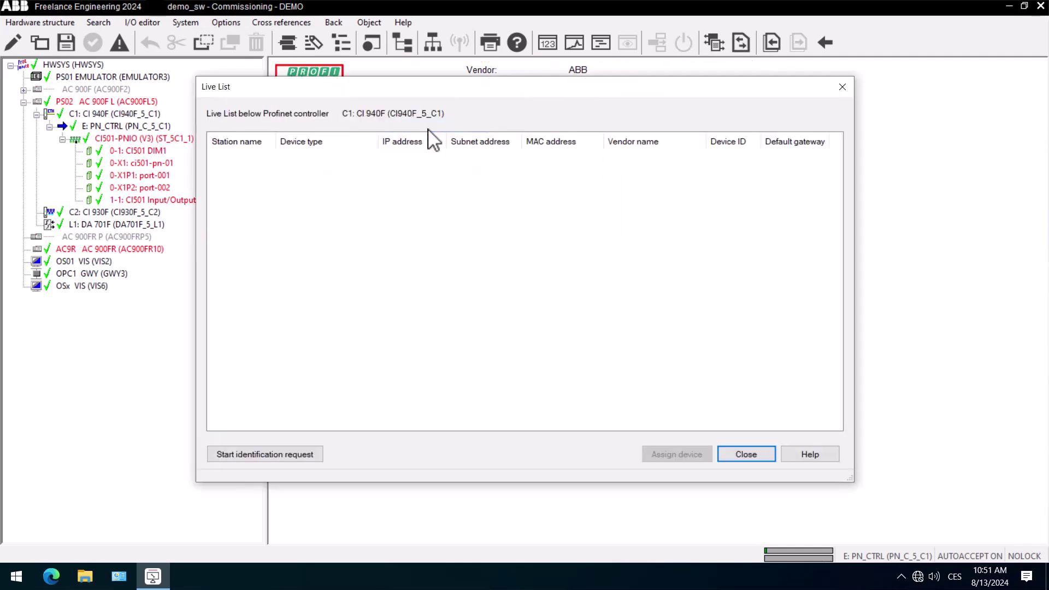
{"action": "left_click", "coordinate": [265, 455]}
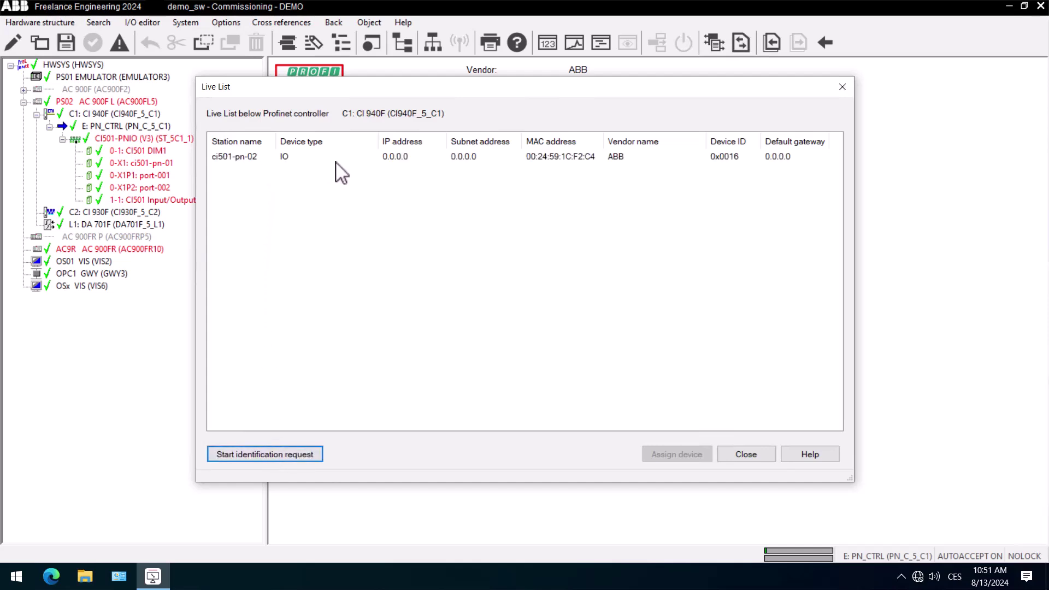
{"action": "left_click", "coordinate": [450, 158]}
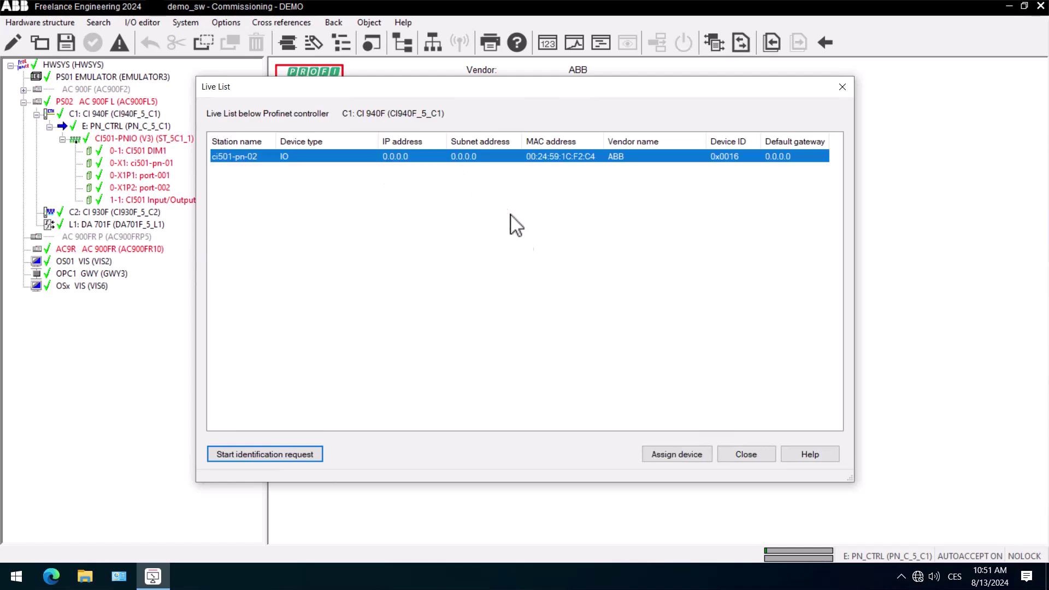
{"action": "left_click", "coordinate": [694, 463]}
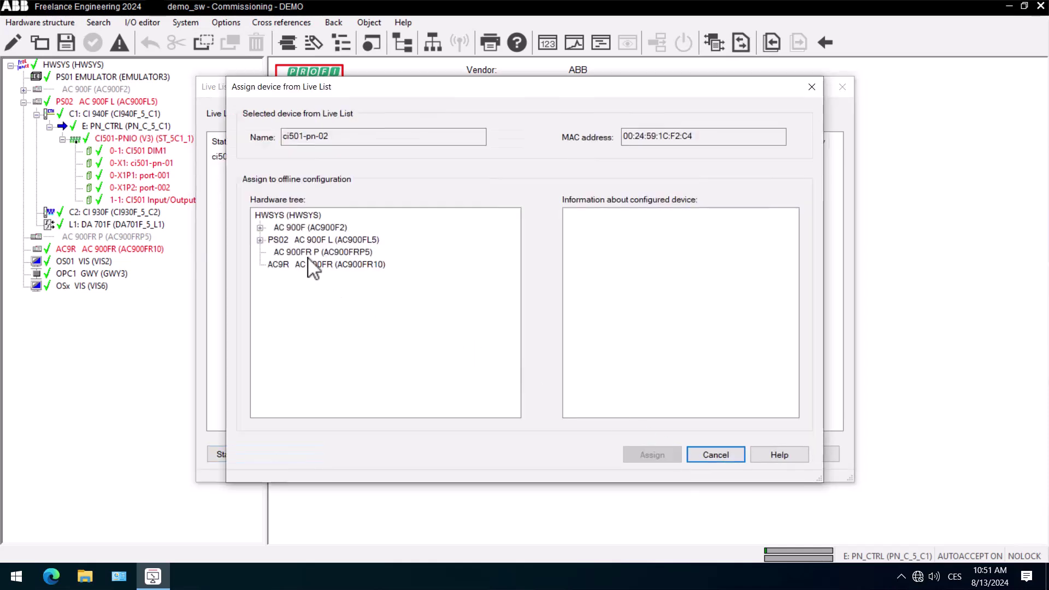
Step: Assign ci501-pn-02 to CI501-PNIO (V3) ST_5C1_1 under PS02 > C1: CI 940F > E: PN_CTRL
{"action": "left_click", "coordinate": [260, 240]}
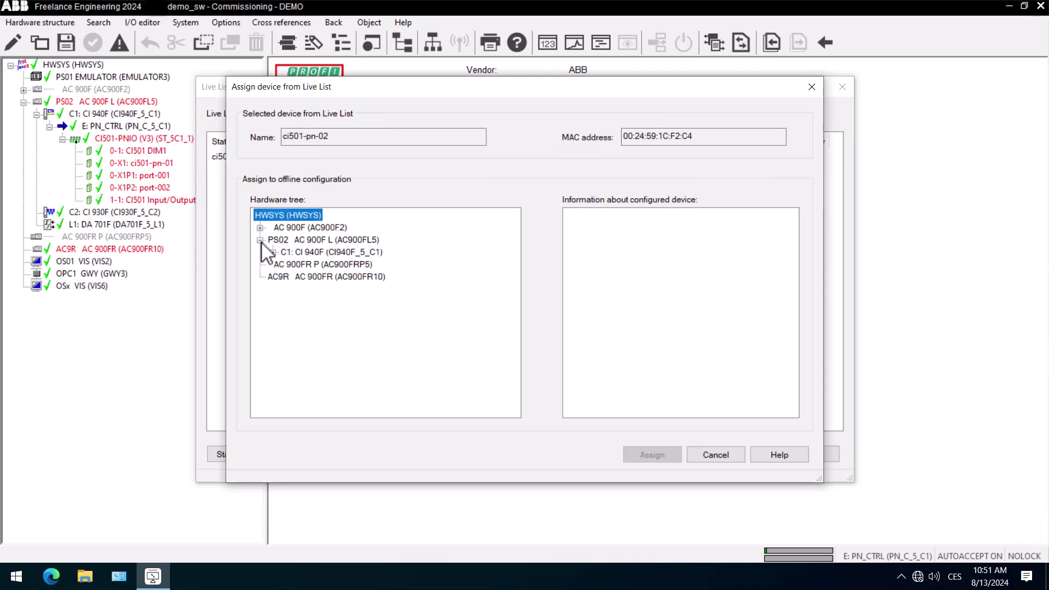
{"action": "left_click", "coordinate": [273, 253]}
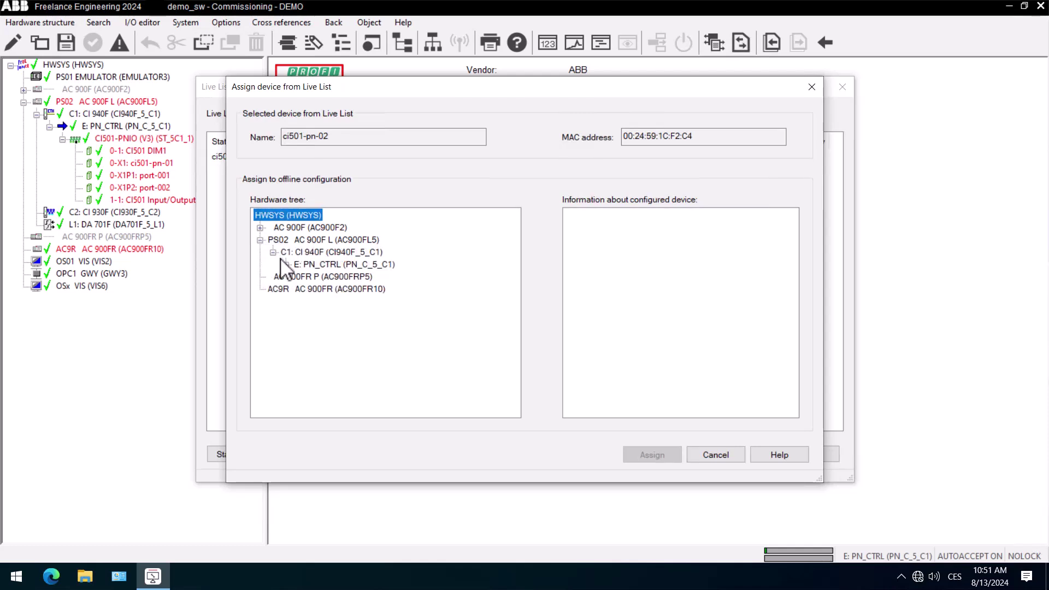
{"action": "left_click", "coordinate": [287, 264]}
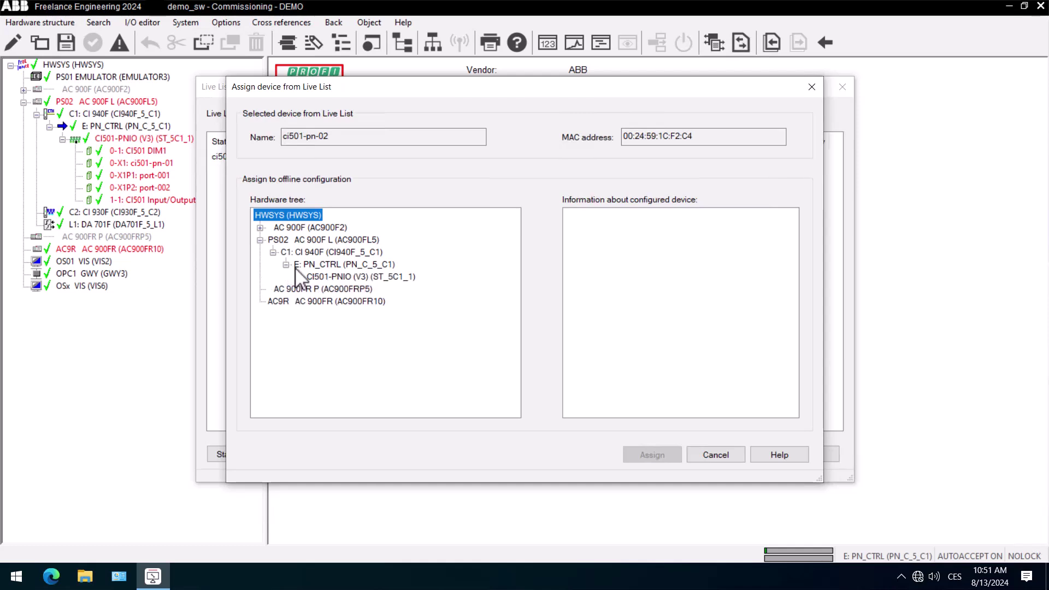
{"action": "left_click", "coordinate": [334, 277]}
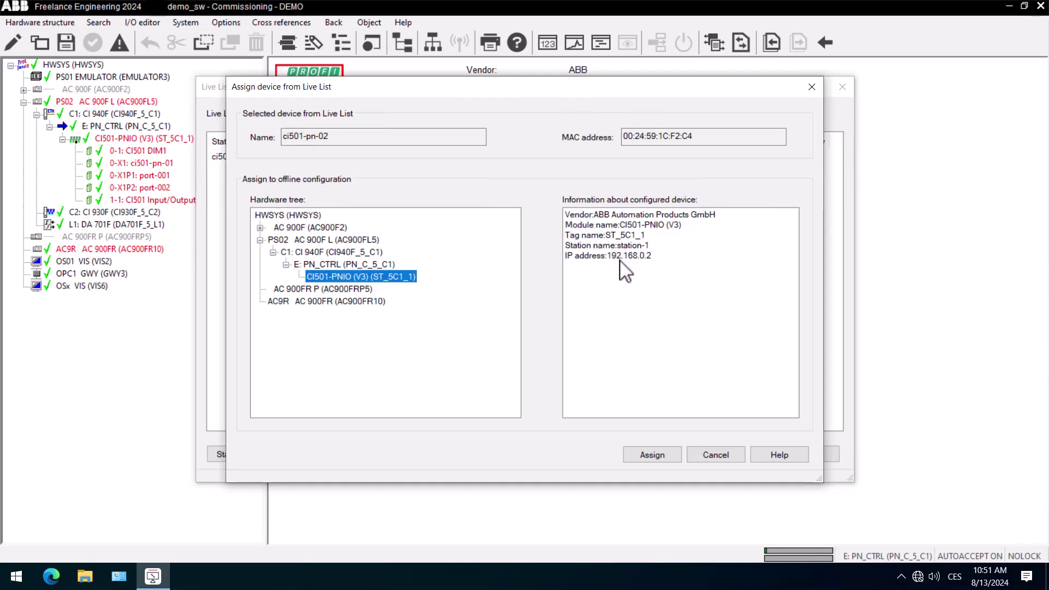
{"action": "left_click", "coordinate": [650, 457]}
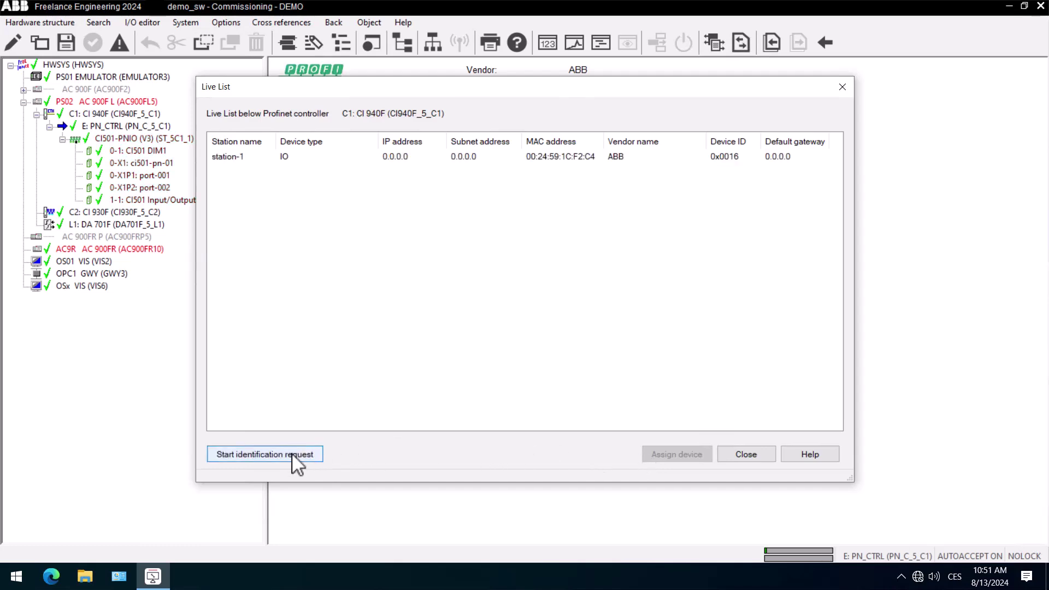
Step: Rescan to confirm station-1 at IP 192.168.0.2, then close the Live List
{"action": "left_click", "coordinate": [266, 455]}
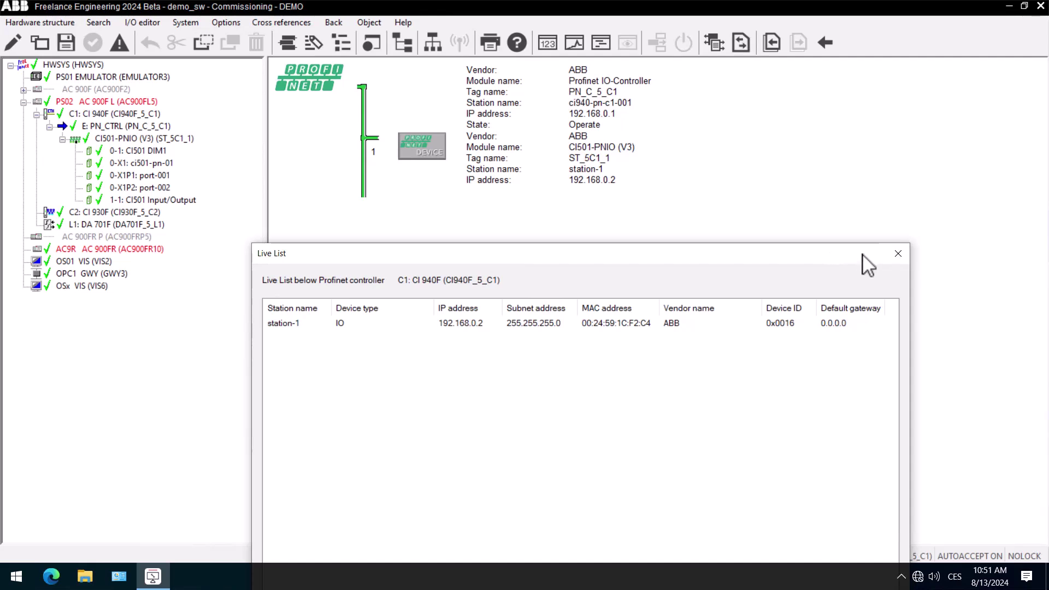
{"action": "left_click", "coordinate": [898, 253]}
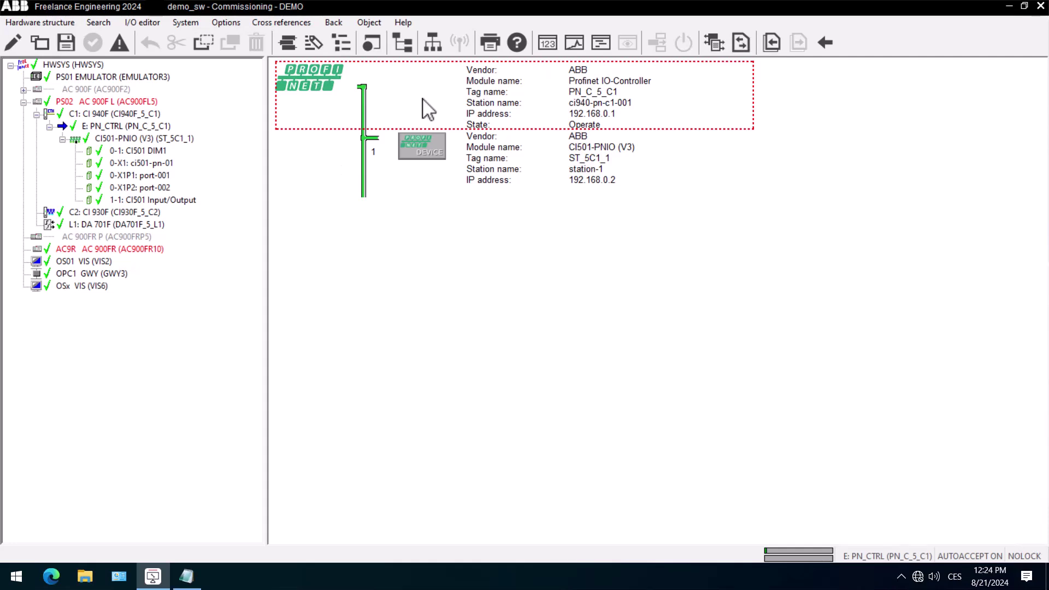
Step: Reopen and rescan the Live List, then bring up the context menu for station-1
{"action": "right_click", "coordinate": [423, 99]}
{"action": "left_click", "coordinate": [451, 122]}
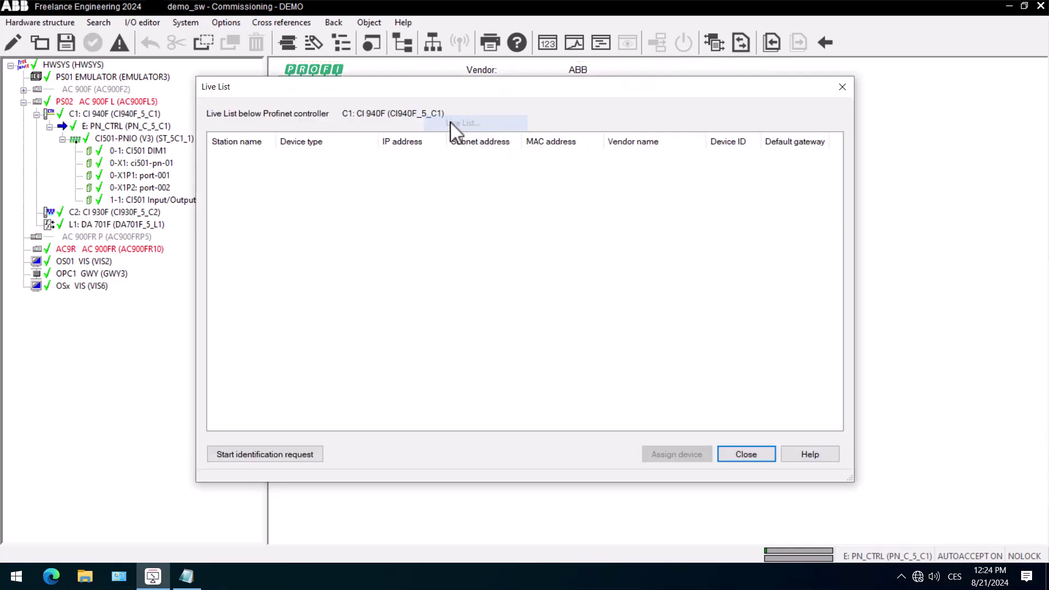
{"action": "left_click_drag", "start_coordinate": [452, 77], "coordinate": [454, 211]}
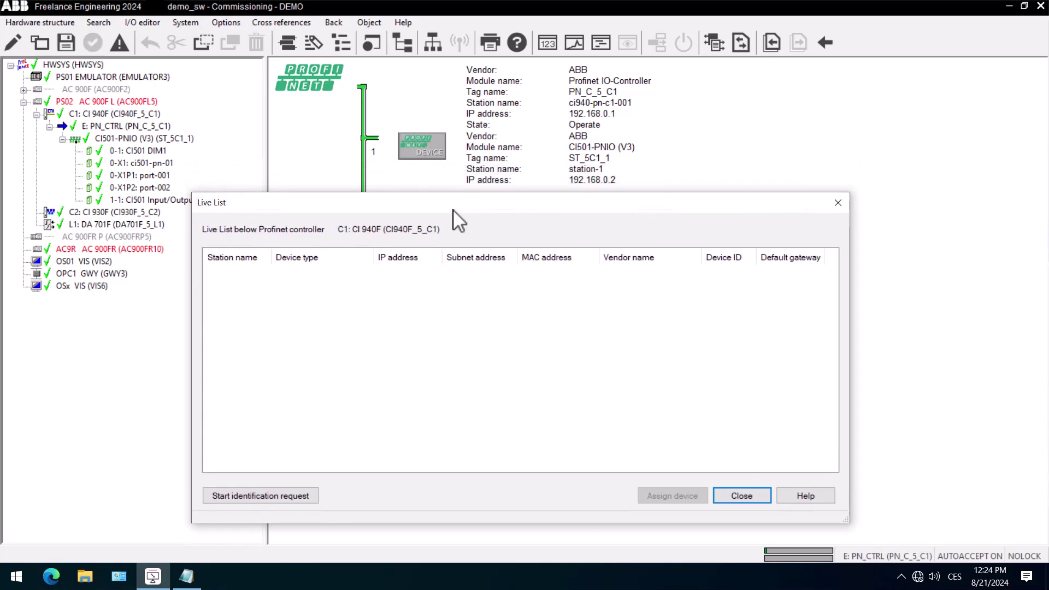
{"action": "left_click", "coordinate": [278, 496]}
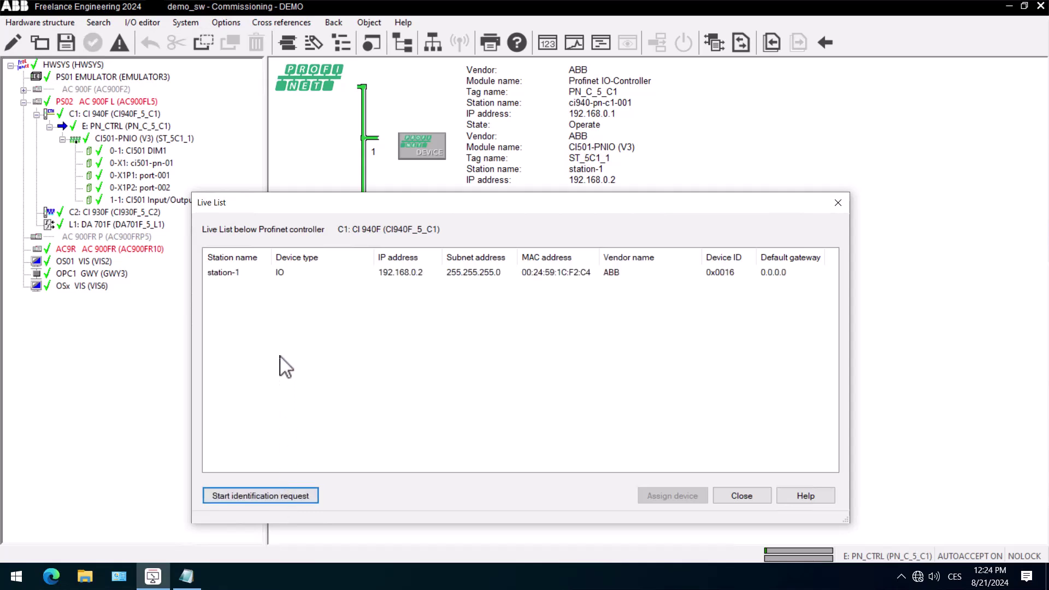
{"action": "left_click", "coordinate": [283, 274]}
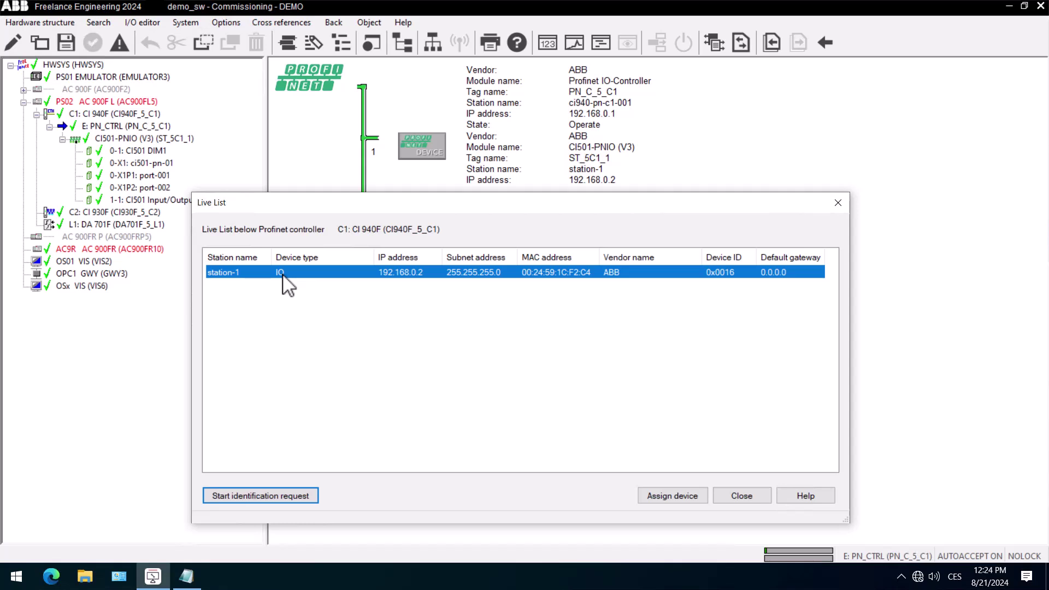
{"action": "right_click", "coordinate": [283, 275]}
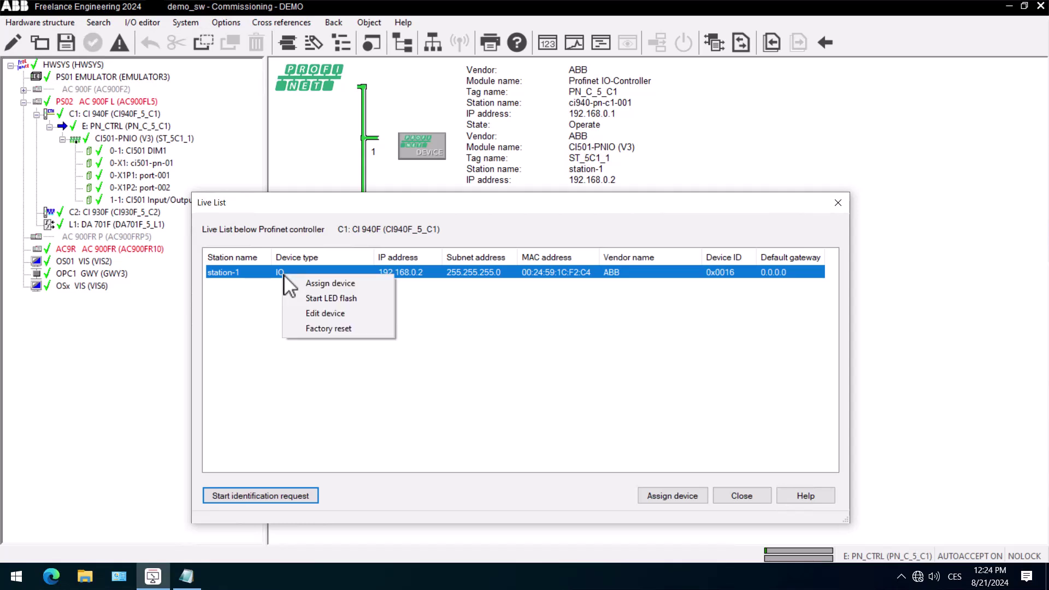
Step: Factory-reset station-1 and rescan, showing it unnamed at IP 0.0.0.0
{"action": "left_click", "coordinate": [328, 329]}
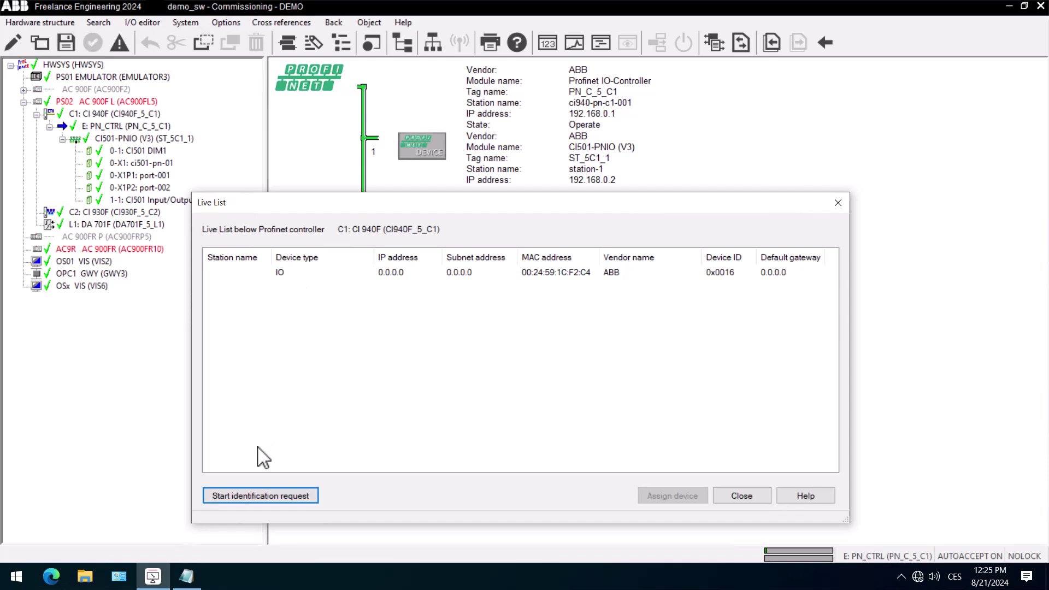
{"action": "left_click", "coordinate": [252, 496]}
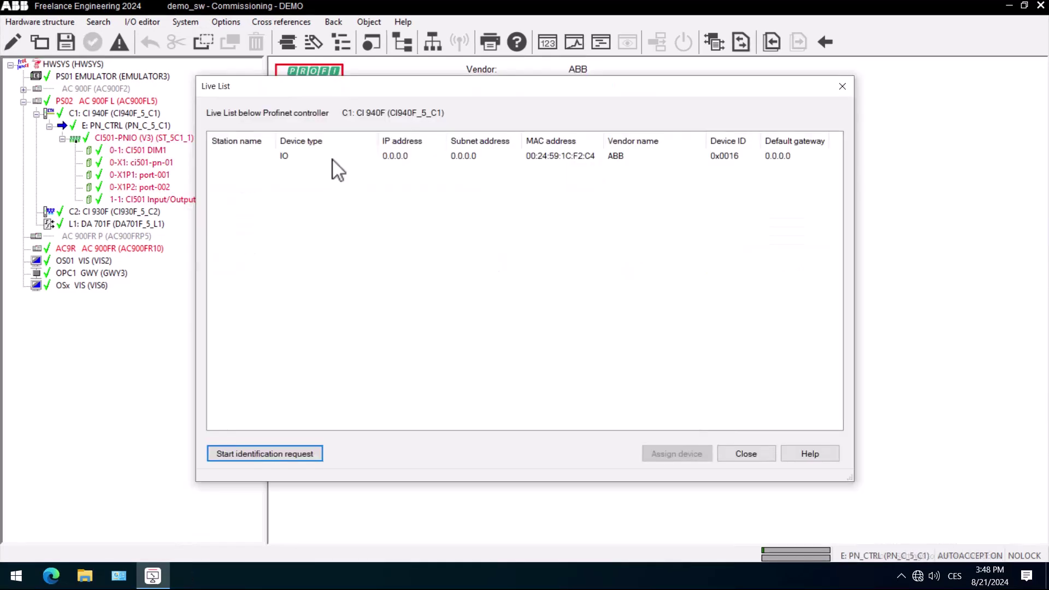
Step: Start the LED flash on the unnamed ABB IO device in the Live List
{"action": "left_click", "coordinate": [332, 158]}
{"action": "right_click", "coordinate": [332, 159]}
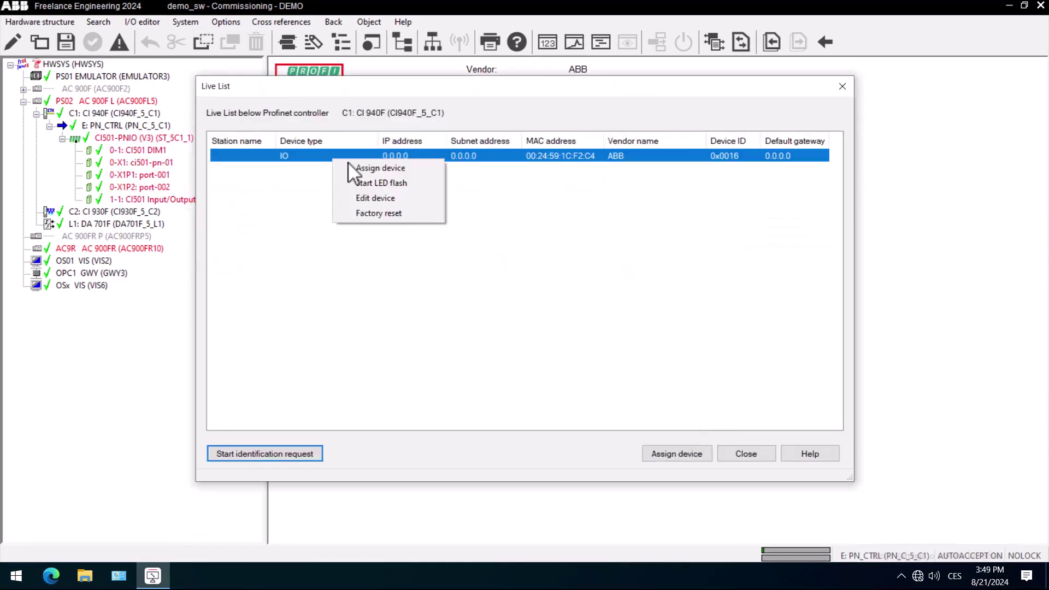
{"action": "left_click", "coordinate": [370, 183]}
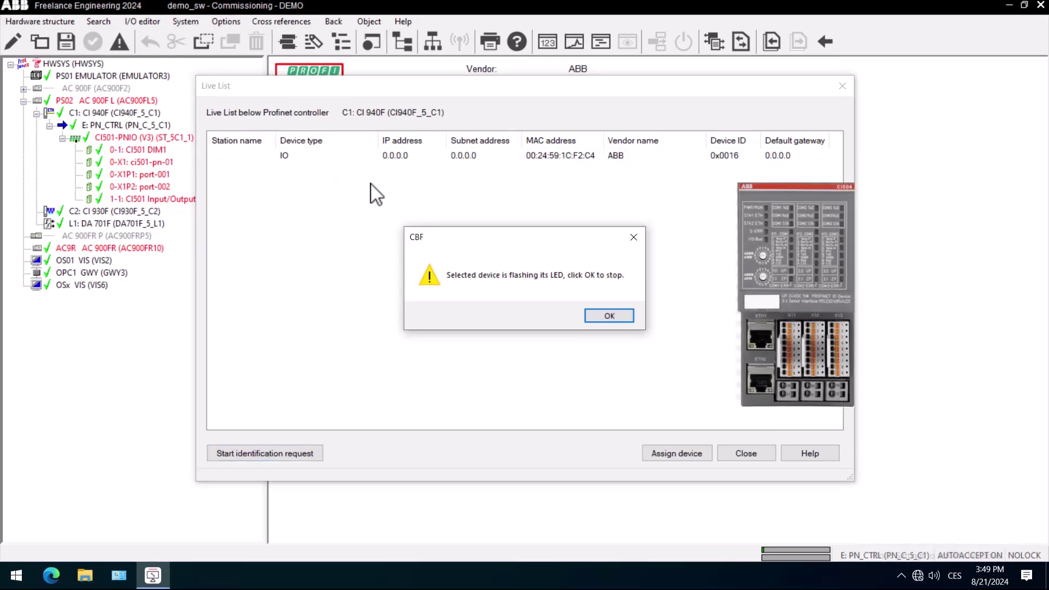